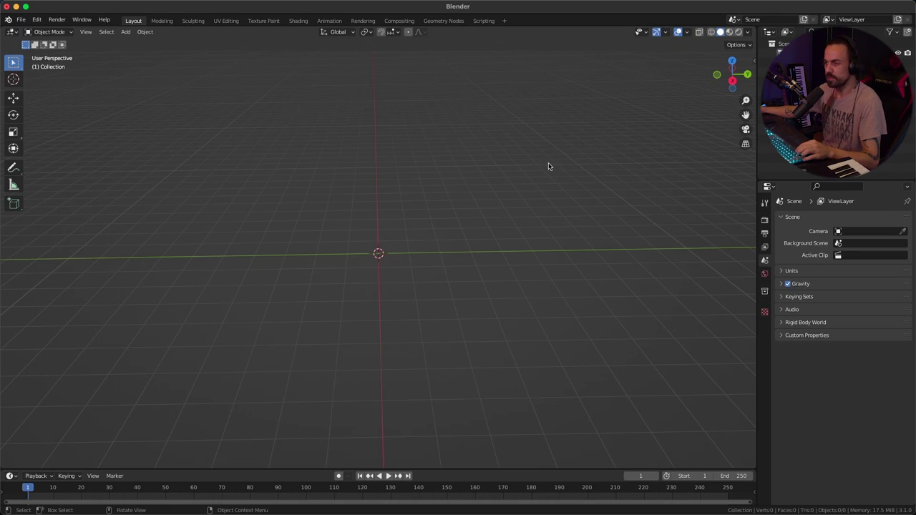
Add a Monkey mesh at the origin of the empty scene.
middle_drag(548, 166, 540, 161)
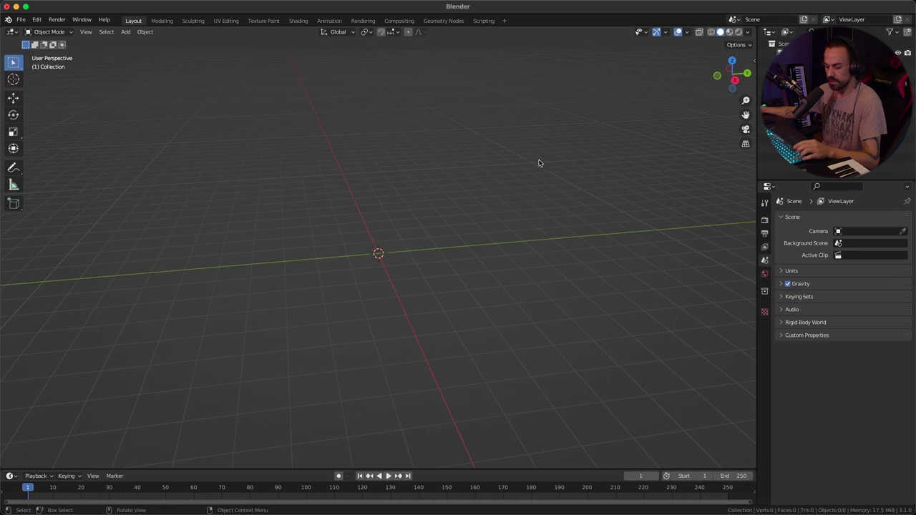
key(shift+a)
mouse_move(541, 163)
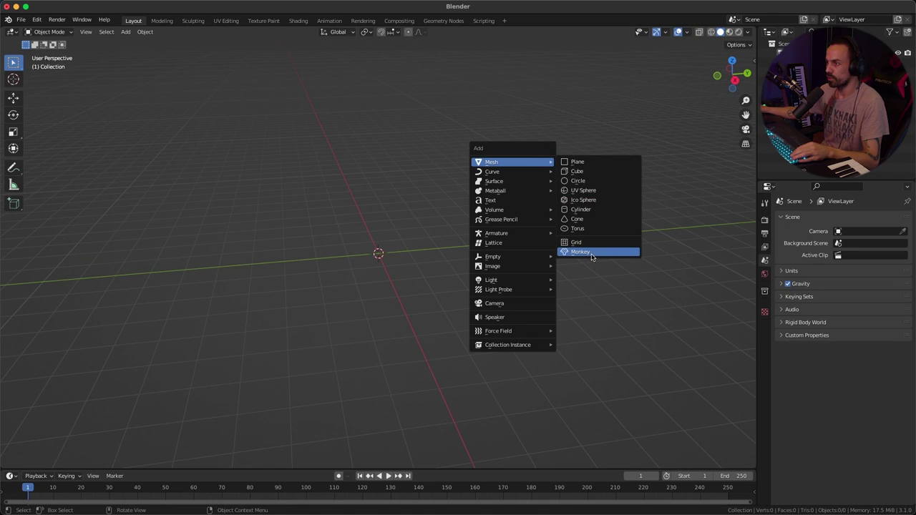
click(599, 253)
scroll(564, 237, up, 5)
middle_drag(564, 237, 525, 173)
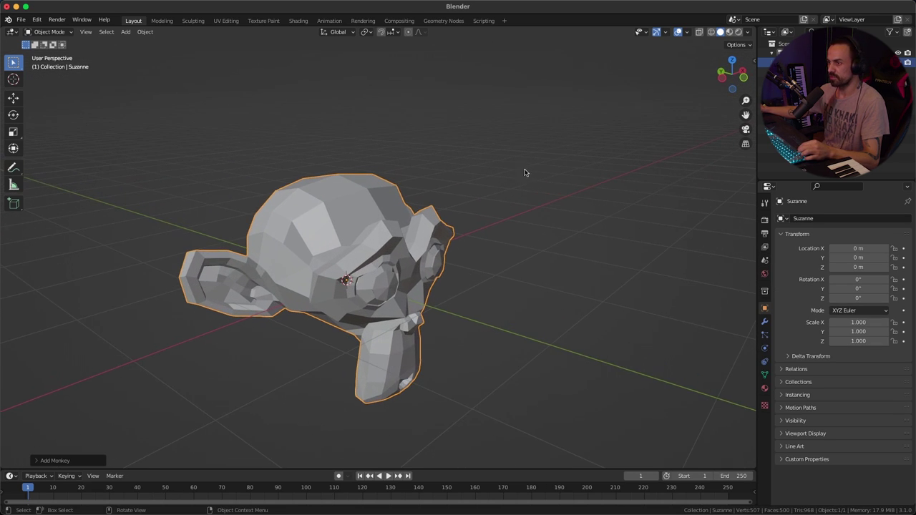
Add a Subdivision Surface modifier at viewport level 1 to the monkey and apply it.
click(765, 322)
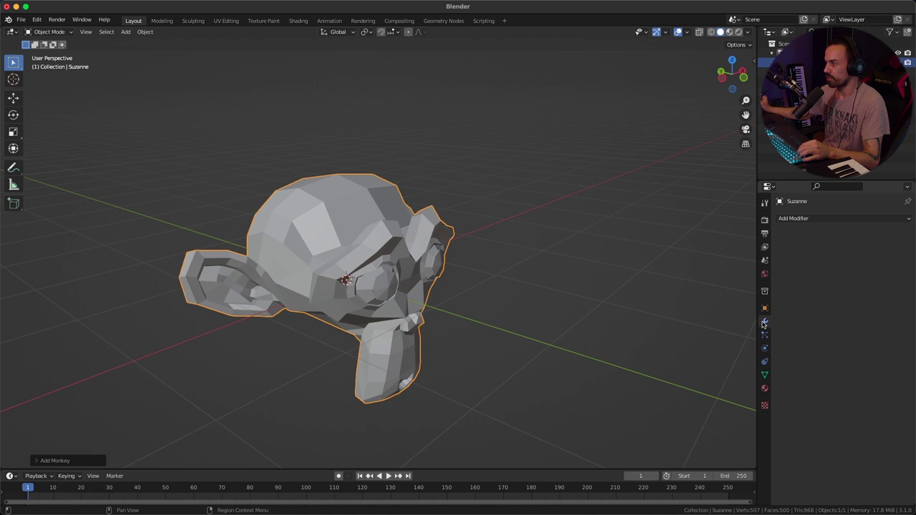
click(801, 220)
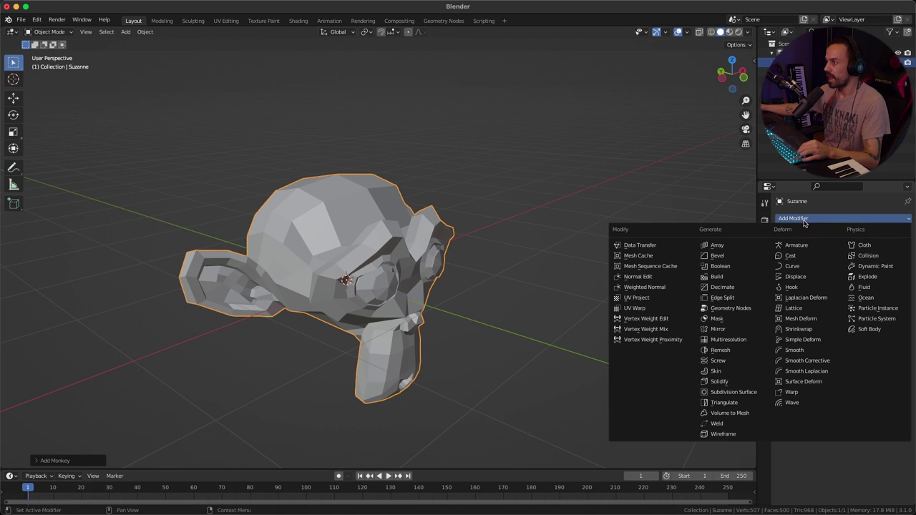
click(730, 394)
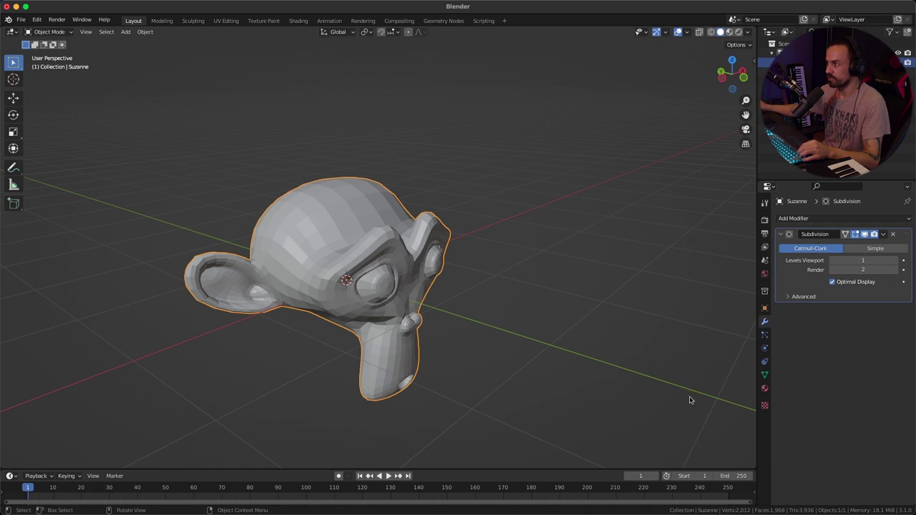
click(884, 234)
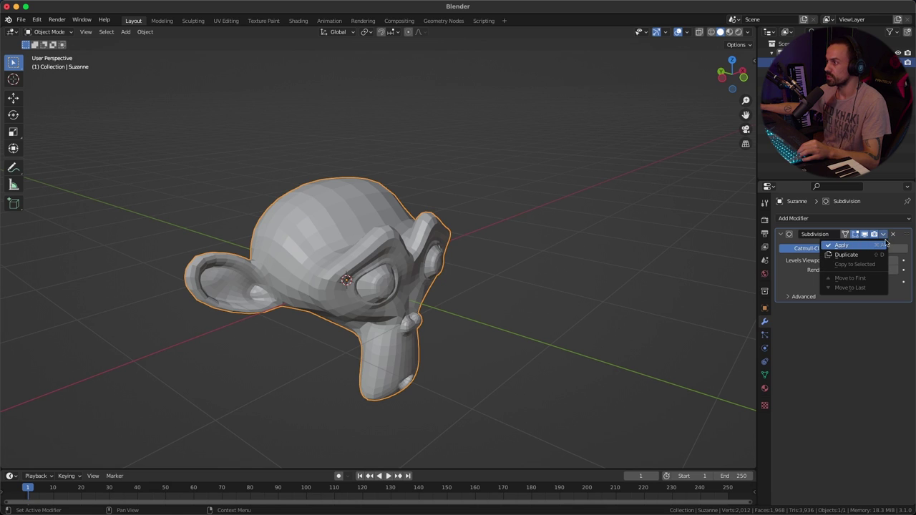
click(850, 247)
scroll(446, 201, right, 5)
scroll(444, 206, left, 5)
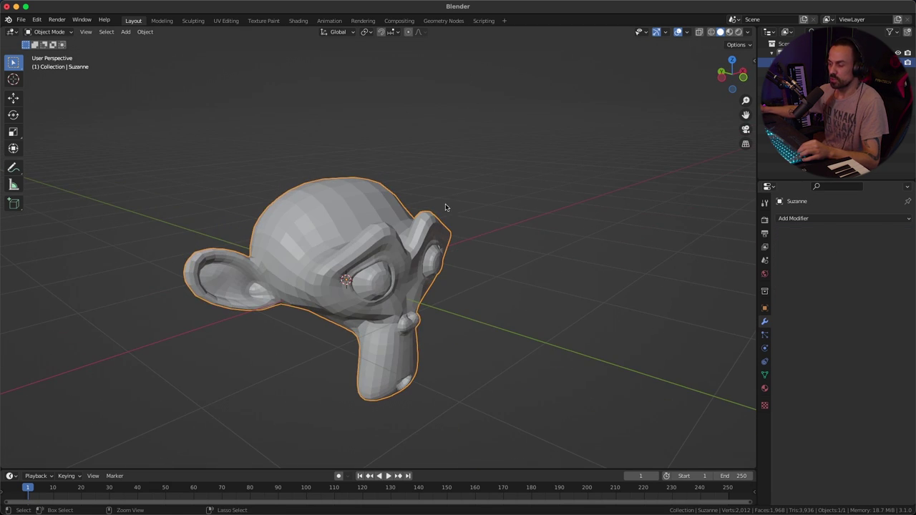
Shade the monkey head smooth and inspect its surface from several sides.
right_click(346, 219)
click(321, 217)
scroll(388, 215, right, 5)
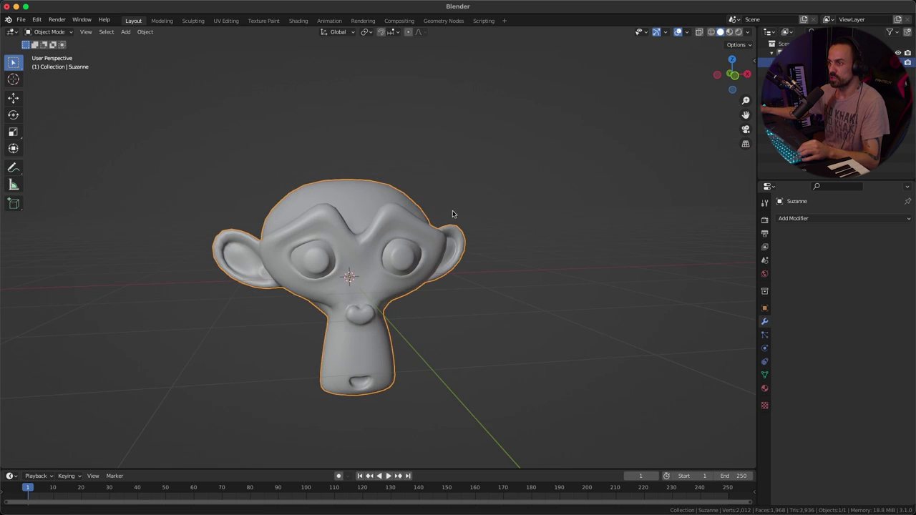
scroll(508, 207, left, 5)
scroll(515, 201, up, 3)
scroll(516, 215, left, 3)
scroll(420, 221, right, 8)
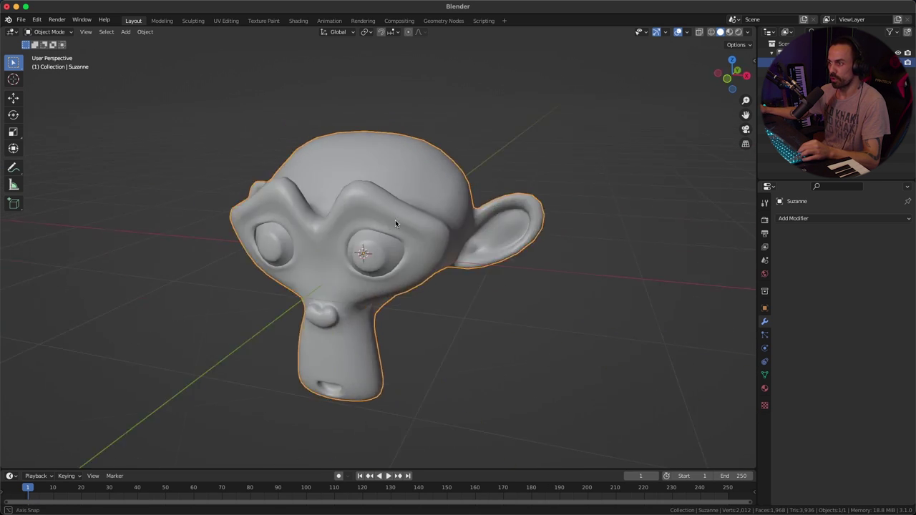
scroll(438, 219, left, 5)
scroll(515, 214, left, 3)
scroll(511, 236, right, 5)
scroll(502, 222, down, 2)
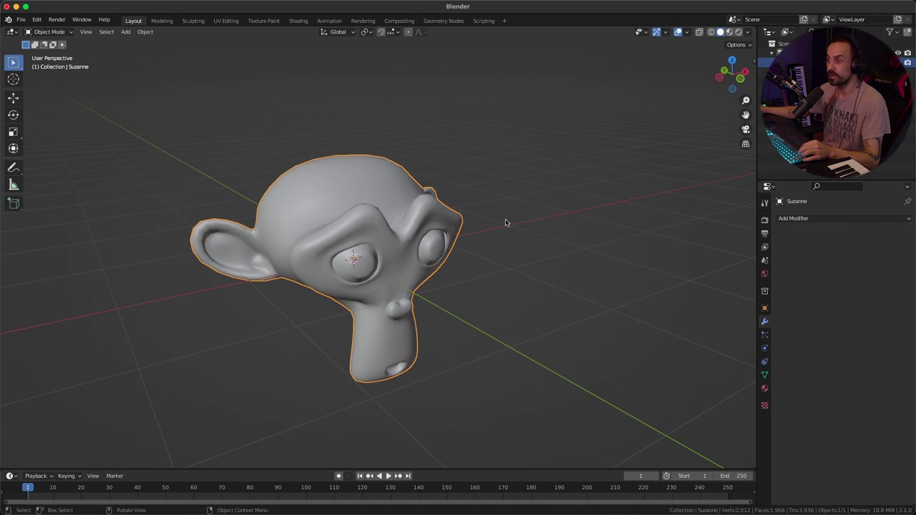
Add a particle system to the monkey and set its type to Hair.
click(765, 335)
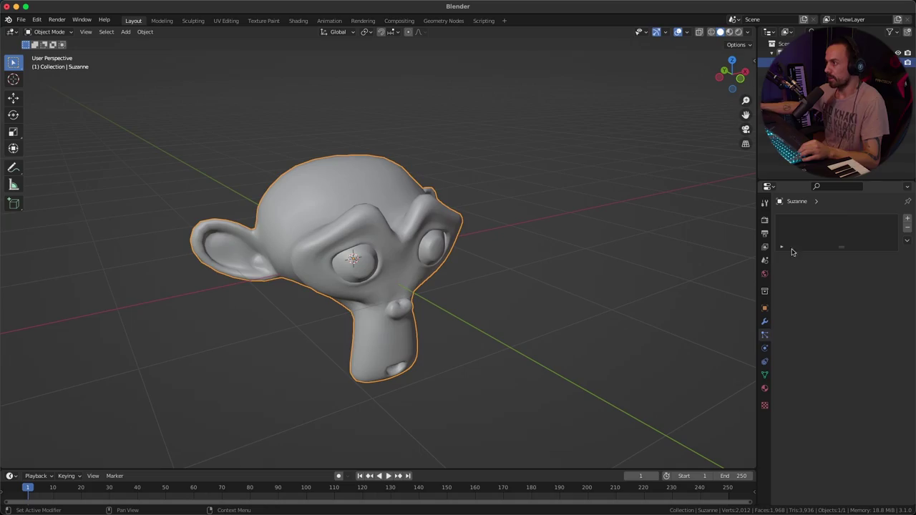
click(907, 221)
click(878, 271)
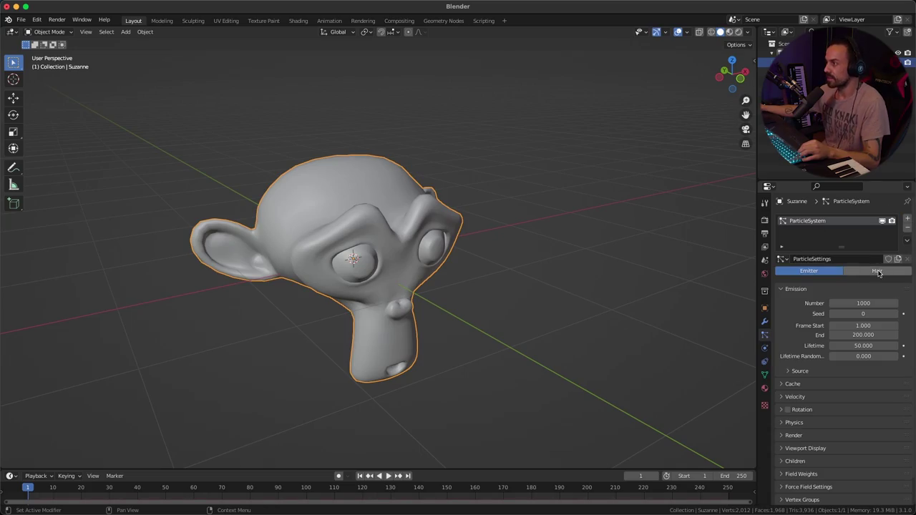
scroll(451, 229, down, 6)
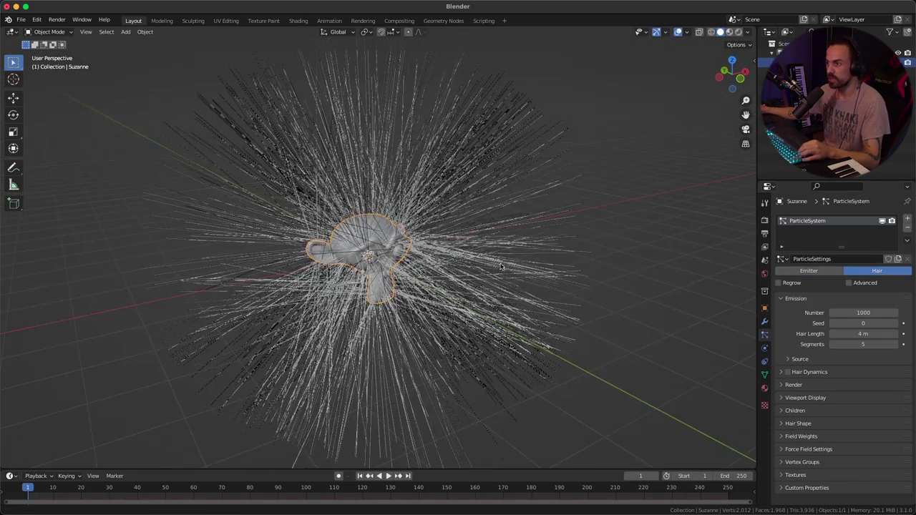
middle_drag(527, 249, 494, 207)
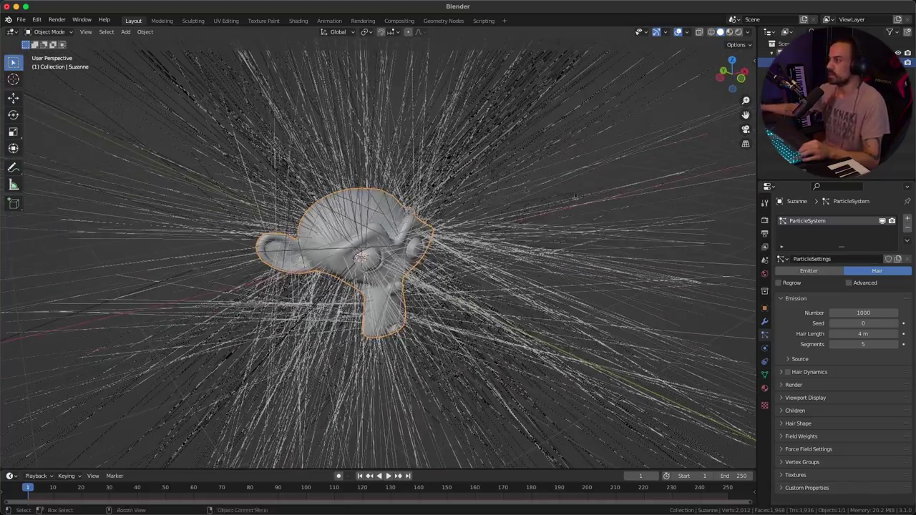
Set the hair shape type to Strip in the Eevee render settings.
click(765, 222)
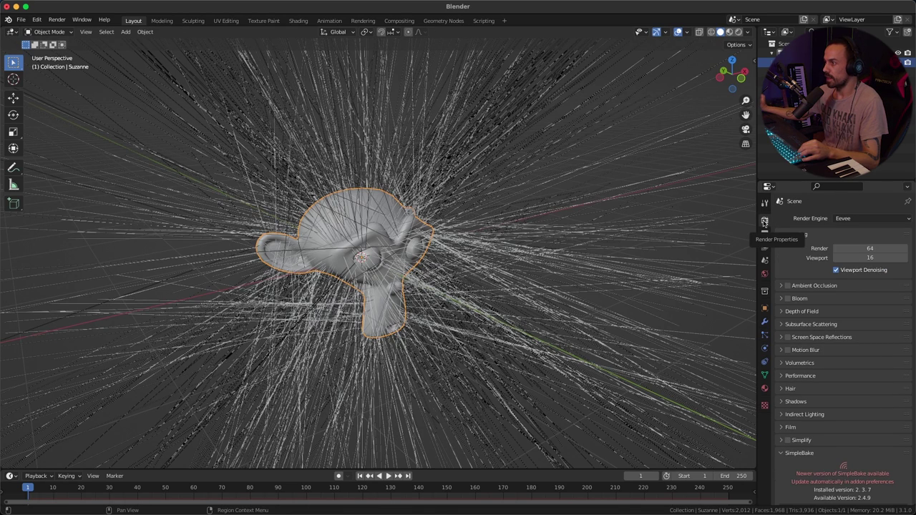
click(787, 388)
scroll(787, 387, down, 2)
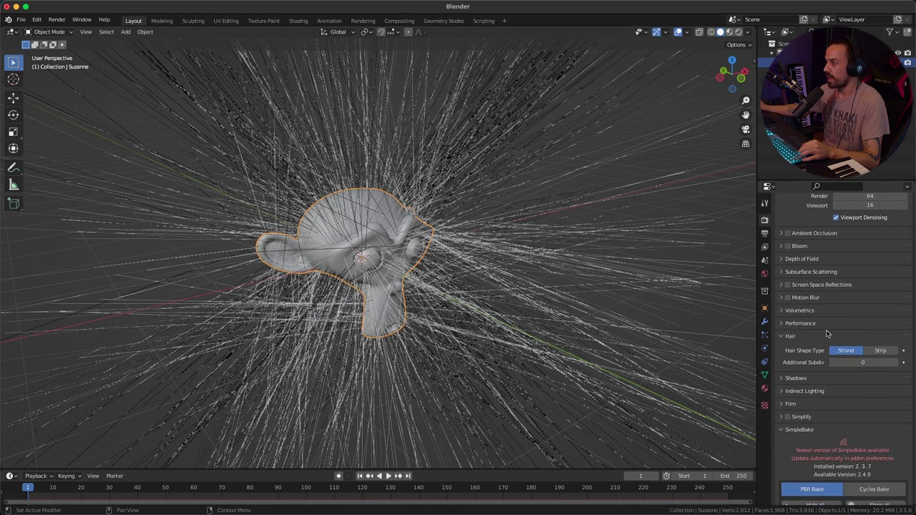
click(882, 351)
middle_drag(515, 204, 550, 220)
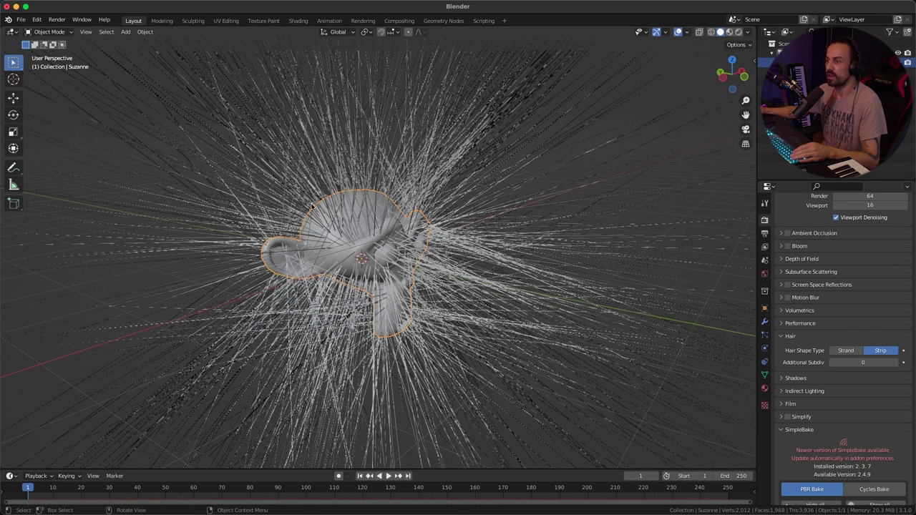
middle_drag(389, 245, 551, 280)
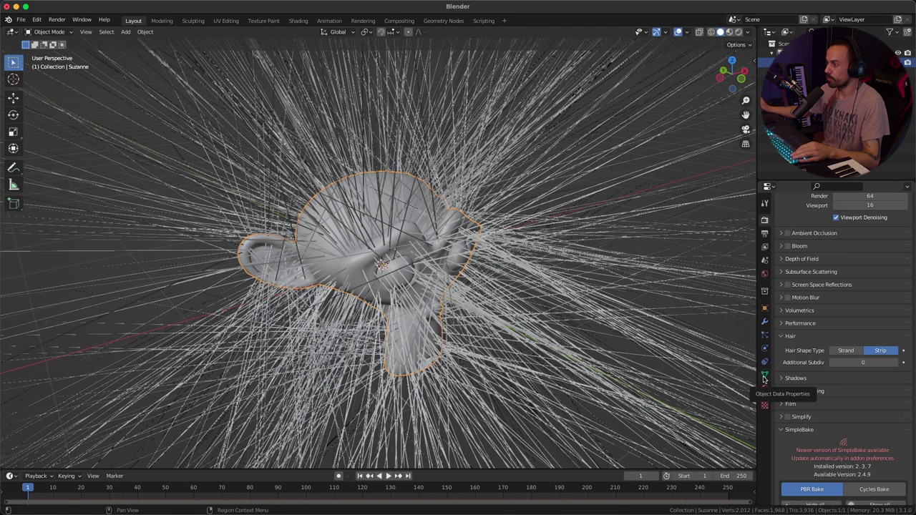
Enter Edit Mode on the monkey and create a vertex group named Hair.
click(765, 376)
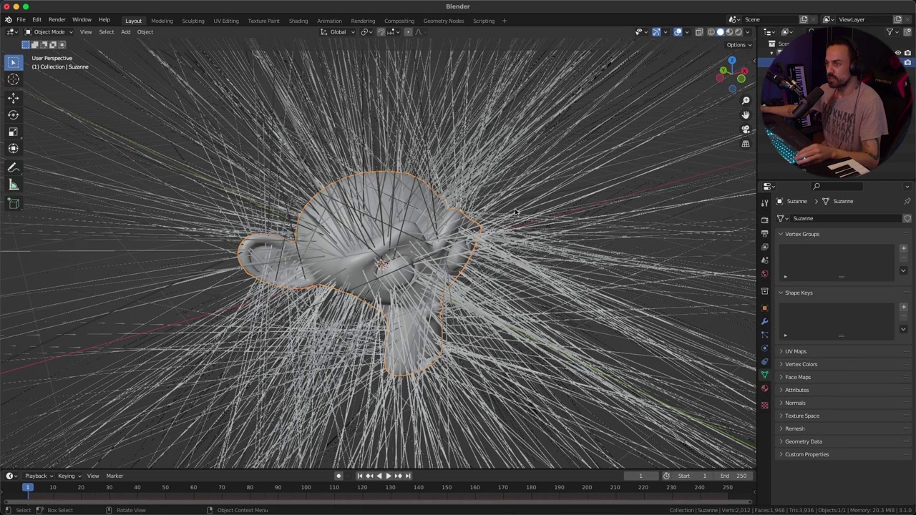
key(Tab)
mouse_move(484, 242)
middle_down()
mouse_move(575, 245)
mouse_move(465, 212)
mouse_move(495, 241)
middle_up()
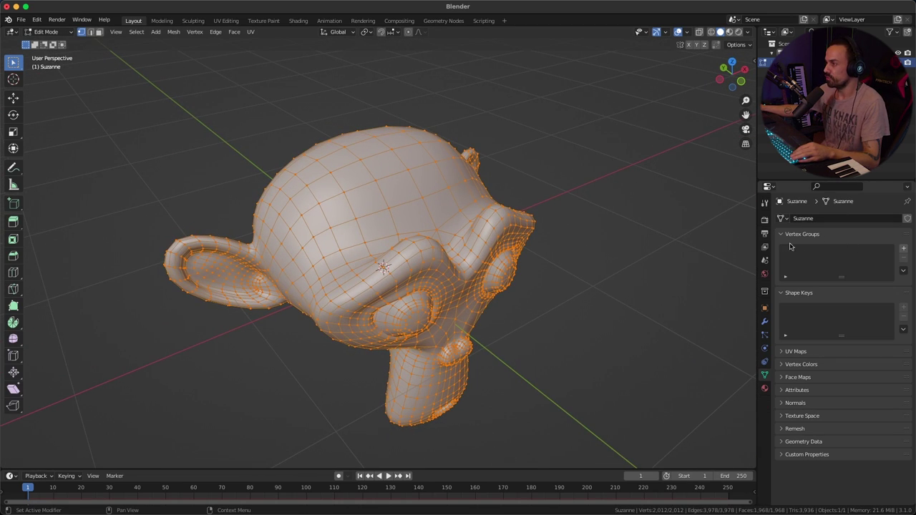
click(903, 249)
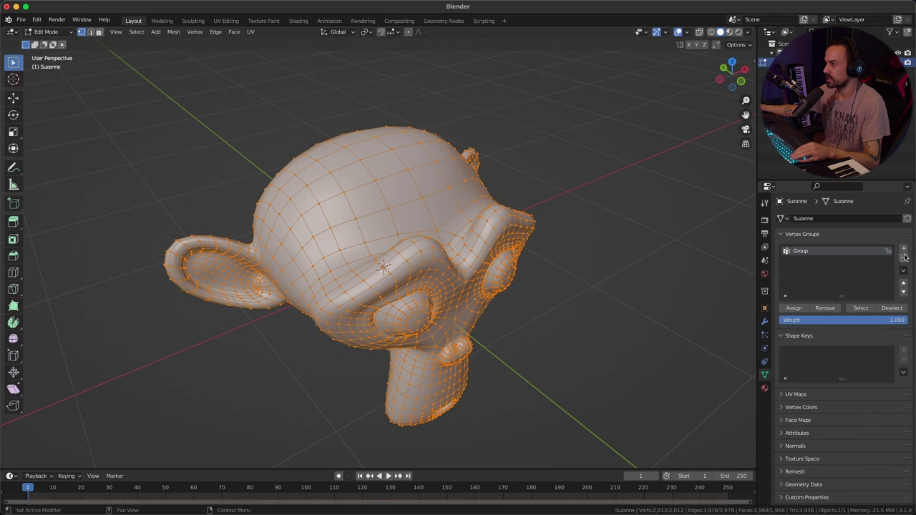
double_click(802, 251)
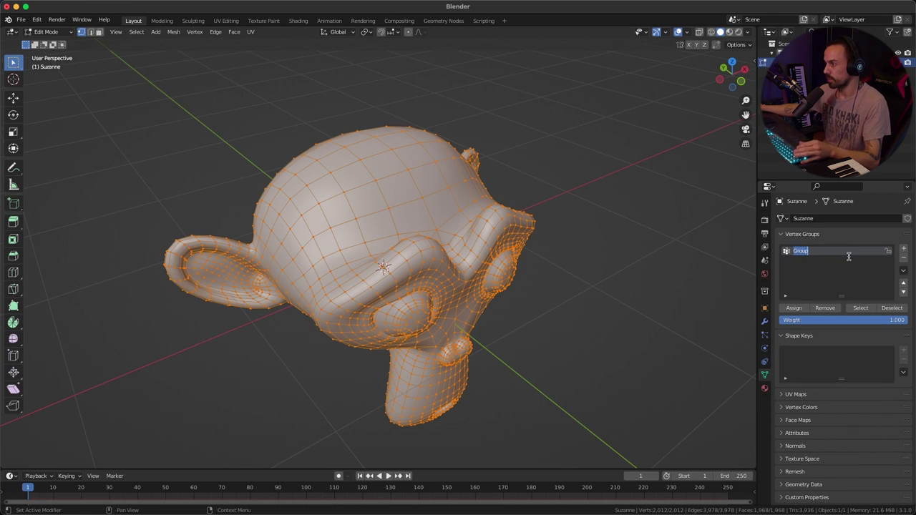
text(Hair)
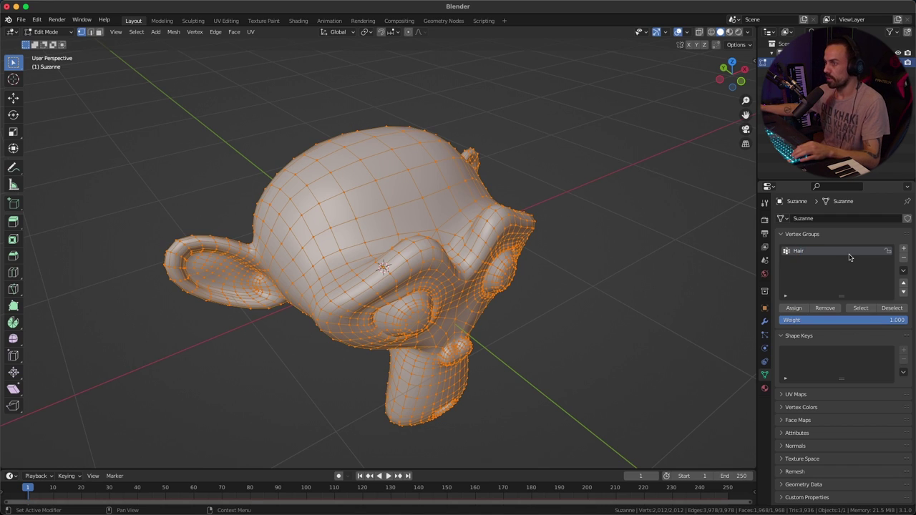
Select the faces covering the top of the monkey's head in face mode and assign them to the Hair vertex group.
text(3)
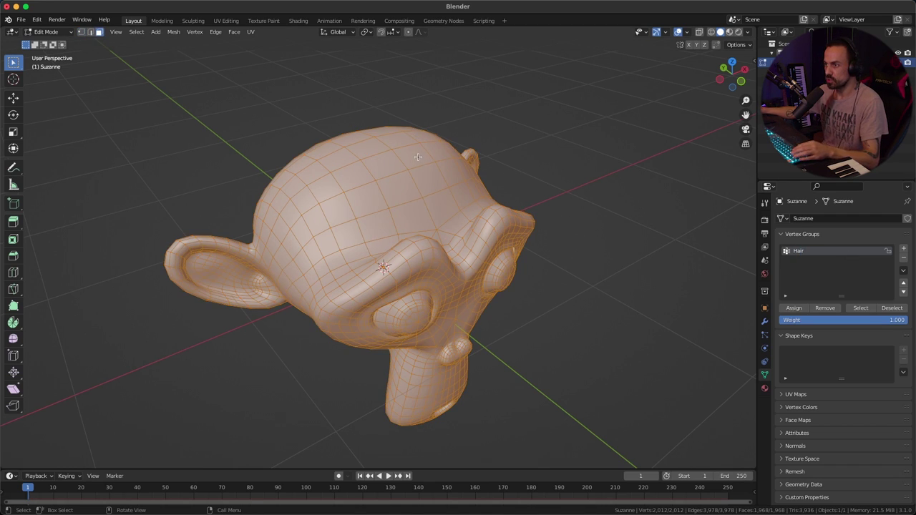
middle_drag(425, 175, 457, 187)
click(369, 159)
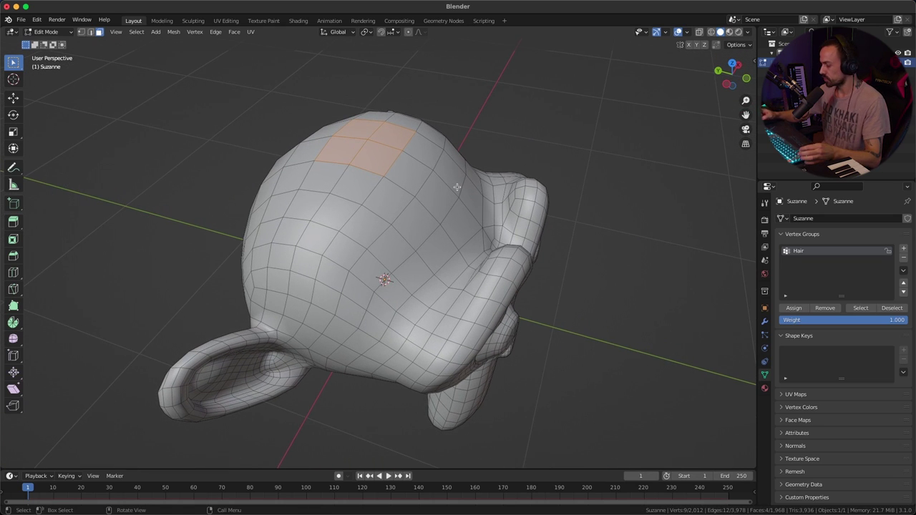
key(ctrl+KP_Add)
key(ctrl+KP_Add)
key(ctrl+KP_Add)
middle_drag(457, 187, 308, 256)
ctrl+click(276, 278)
ctrl+click(484, 264)
ctrl+click(494, 262)
middle_drag(494, 262, 351, 326)
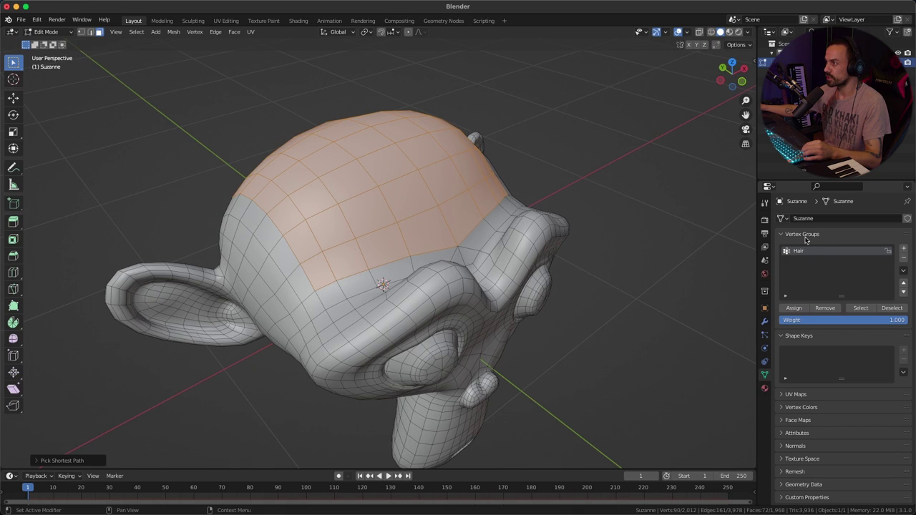
click(796, 309)
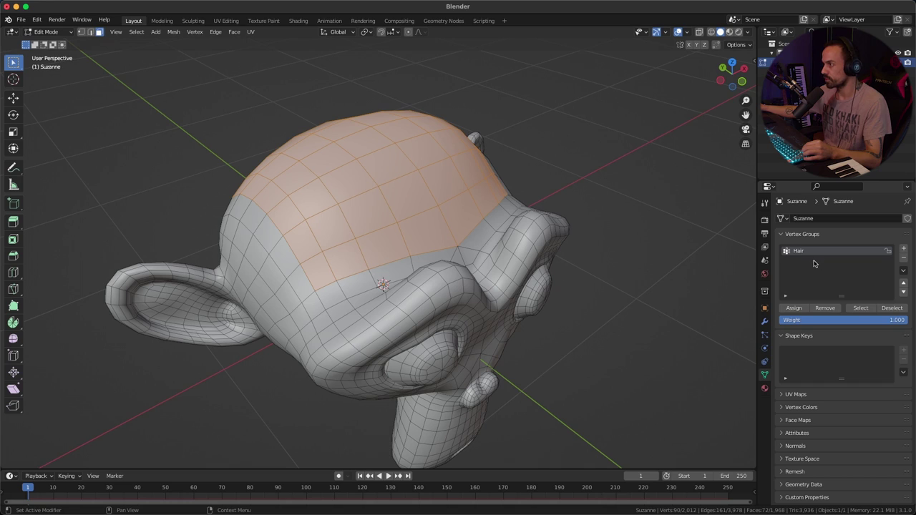
Clear the selection and reselect the Hair vertex group to check which faces it covers.
key(alt+a)
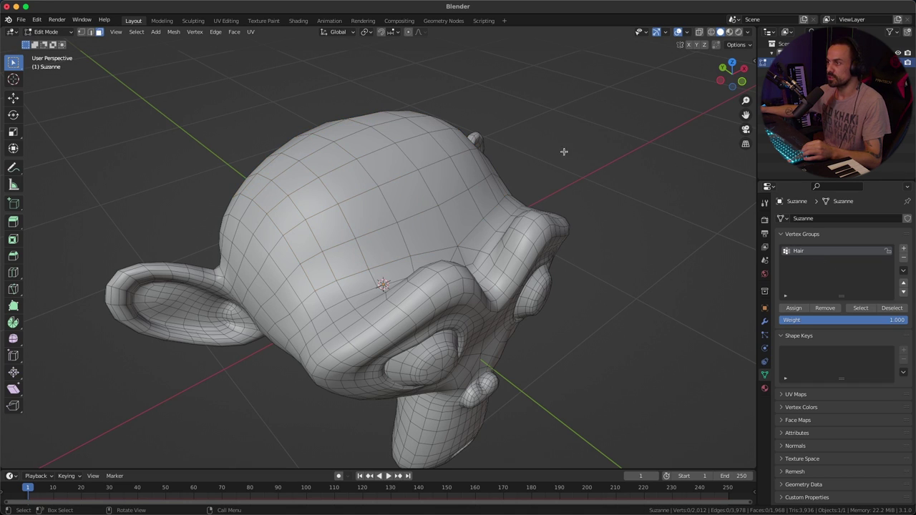
middle_drag(564, 149, 459, 151)
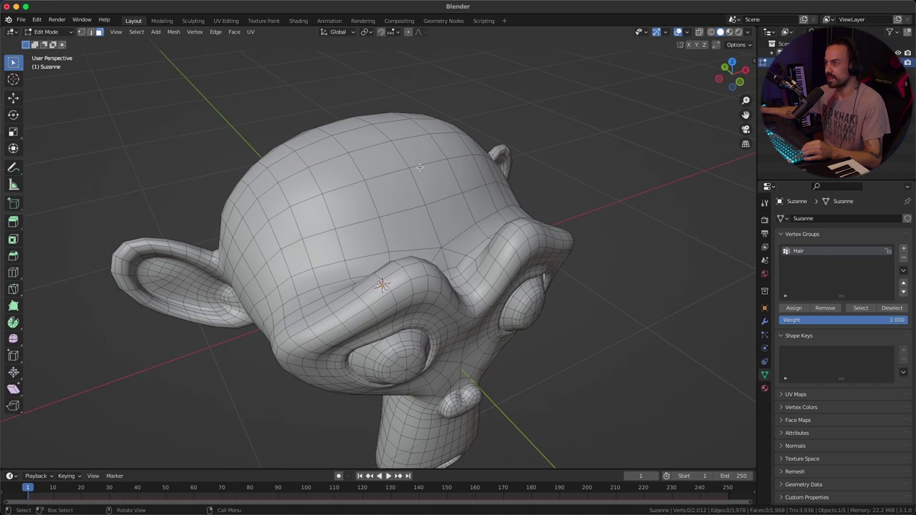
middle_drag(651, 180, 650, 174)
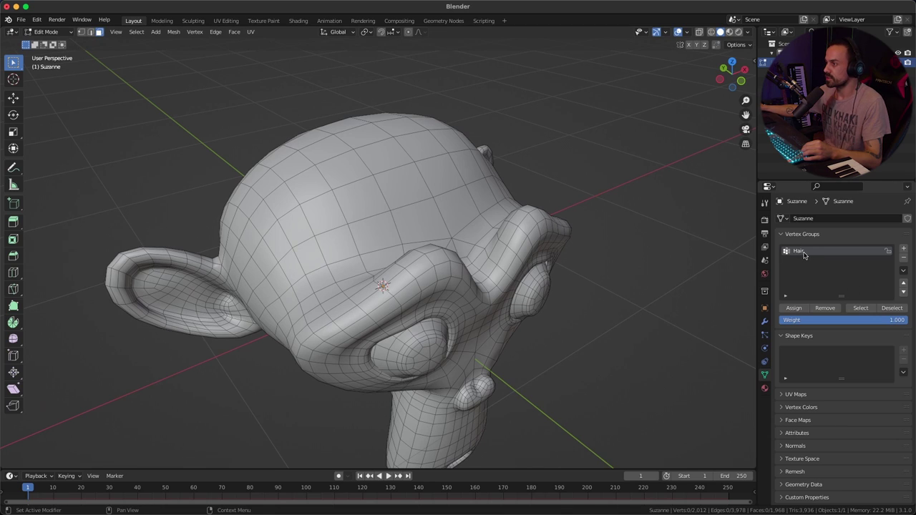
click(862, 309)
middle_drag(447, 235, 458, 175)
middle_drag(404, 202, 394, 208)
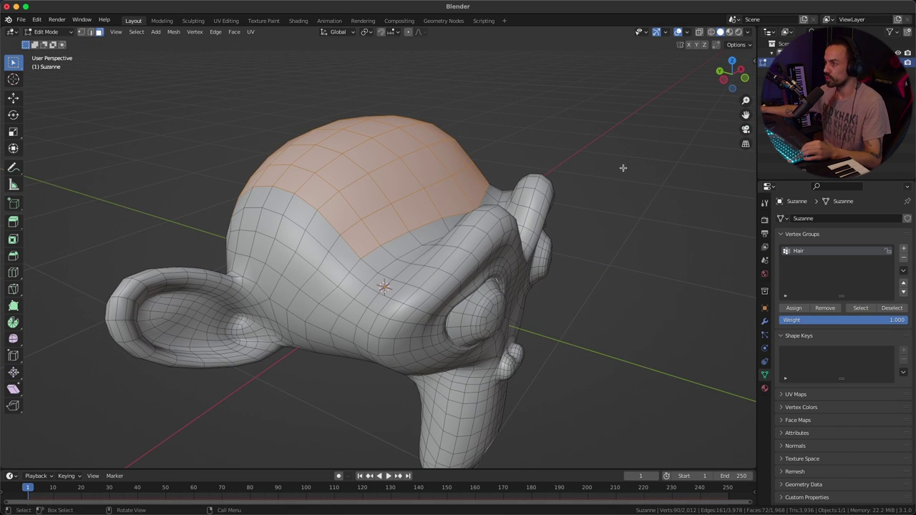
Return the monkey to Object Mode and assign the Hair vertex group to the particle system's density.
key(Tab)
middle_drag(593, 172, 534, 175)
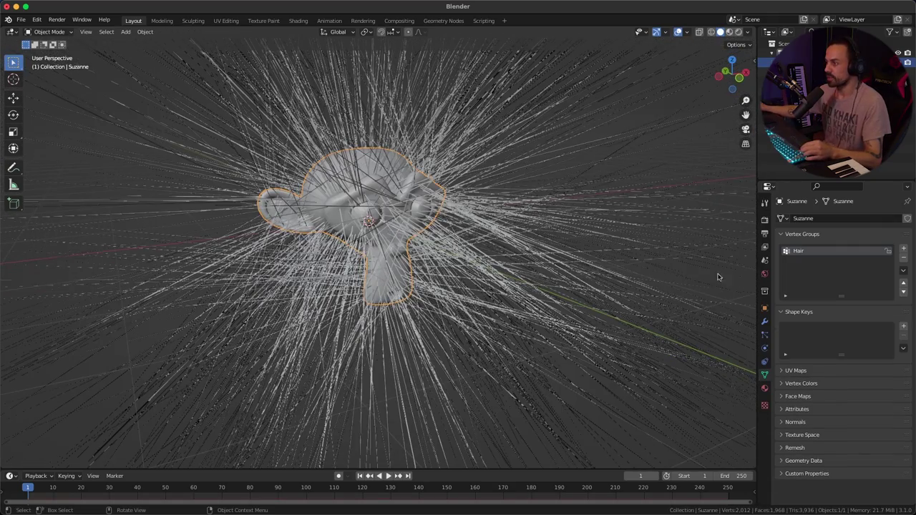
click(764, 337)
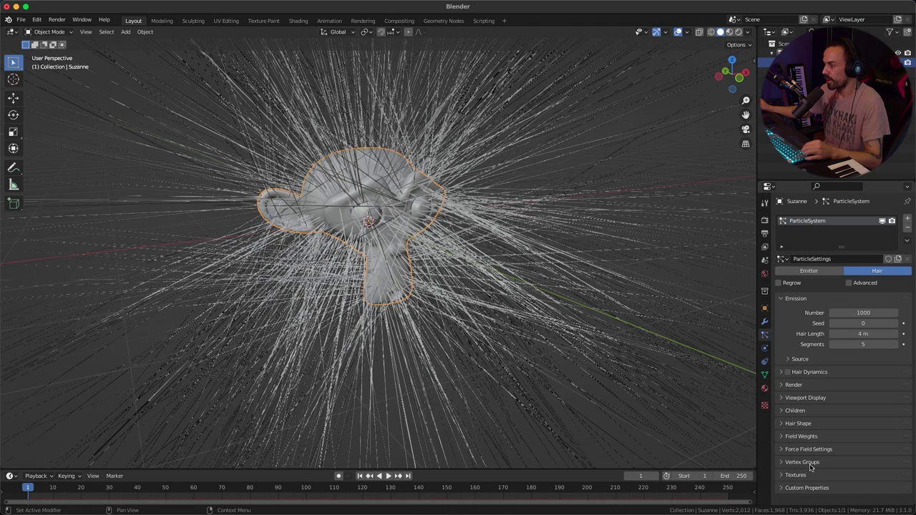
click(784, 465)
scroll(805, 453, down, 3)
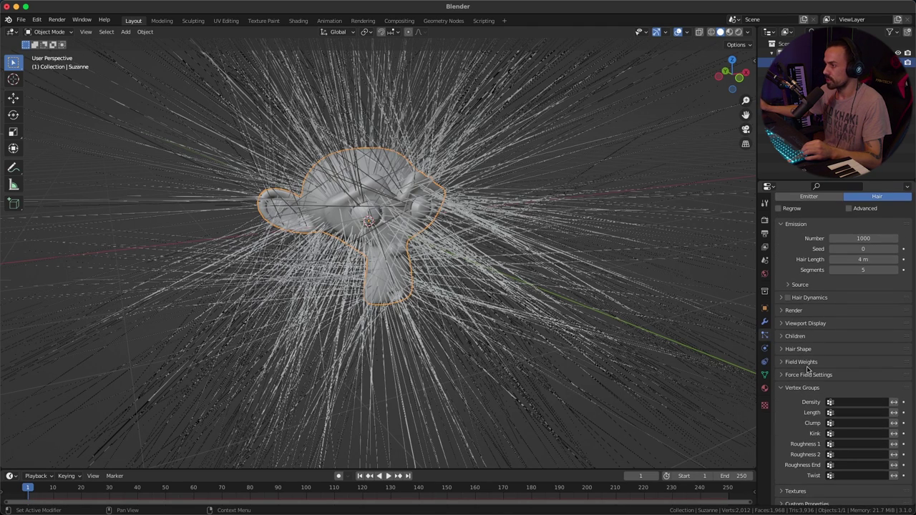
click(848, 400)
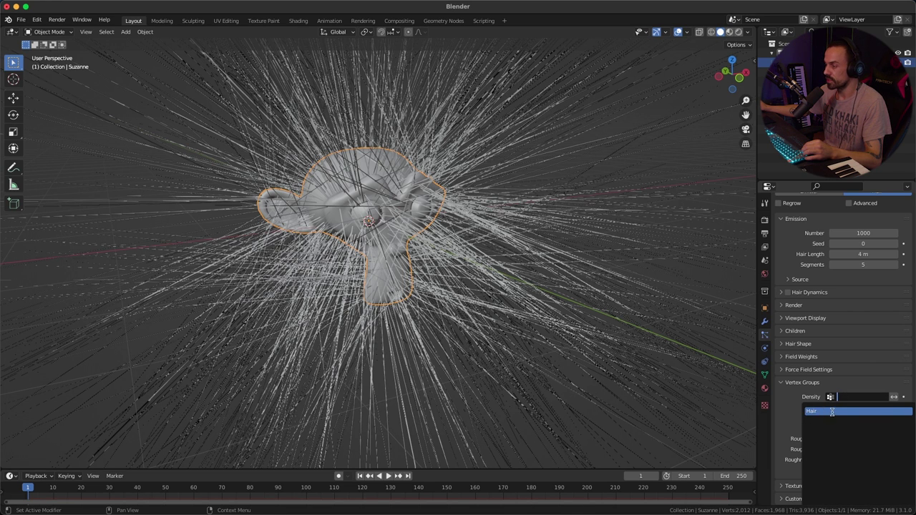
click(824, 411)
mouse_move(501, 258)
middle_down()
mouse_move(497, 322)
mouse_move(558, 272)
mouse_move(598, 262)
mouse_move(471, 282)
mouse_move(360, 278)
mouse_move(406, 295)
mouse_move(345, 315)
mouse_move(463, 317)
mouse_move(507, 303)
mouse_move(493, 272)
middle_up()
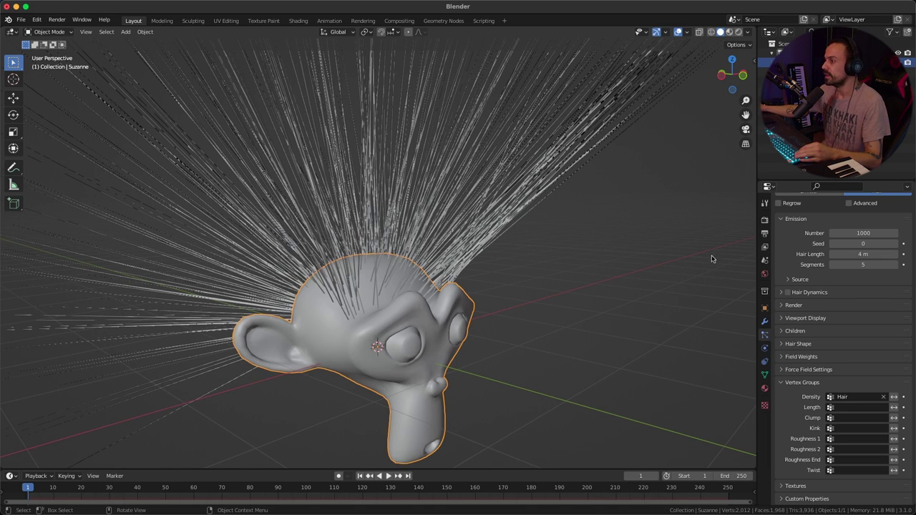
Try an emission number of 500 for the hair particle system.
scroll(821, 322, up, 4)
scroll(789, 316, down, 1)
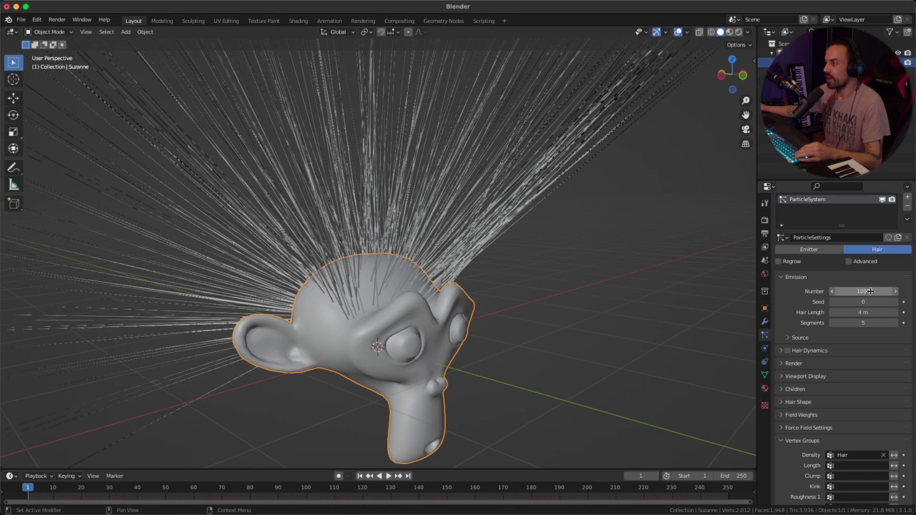
click(865, 292)
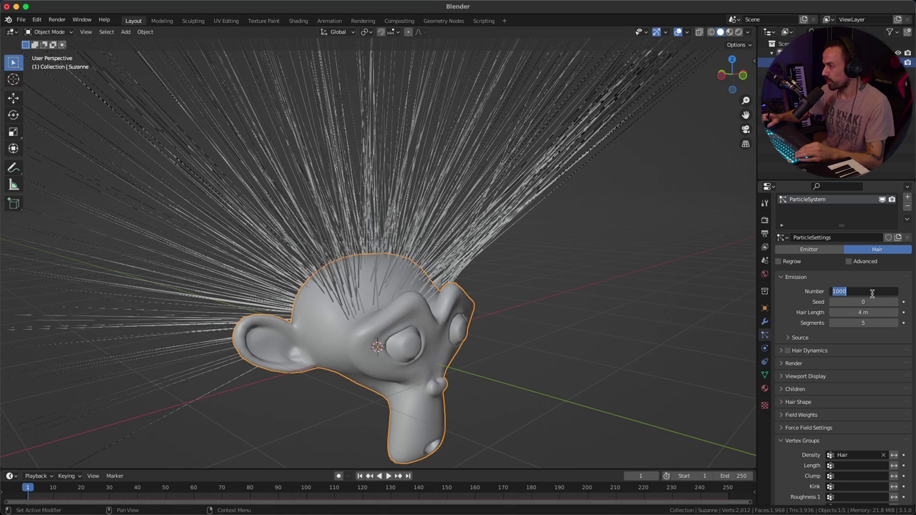
text(500)
key(Return)
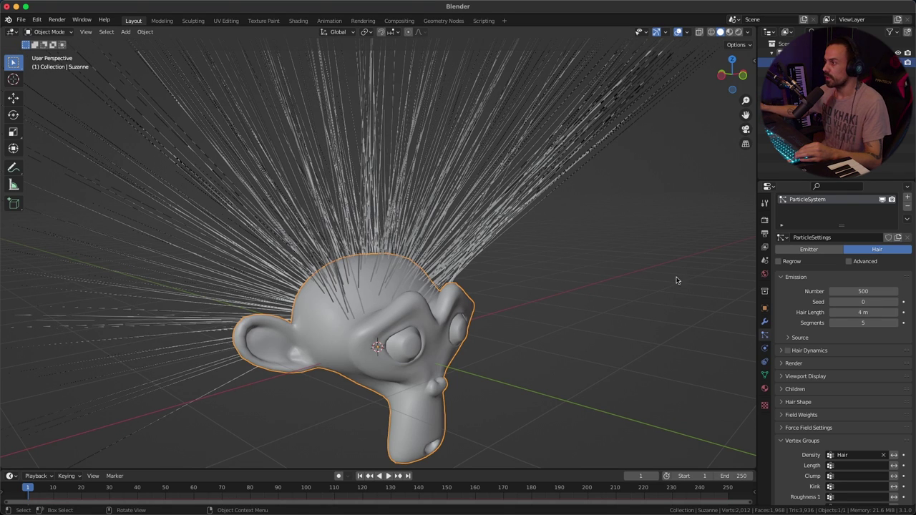
Set the emission number of the hair particle system to 200.
click(866, 293)
text(20)
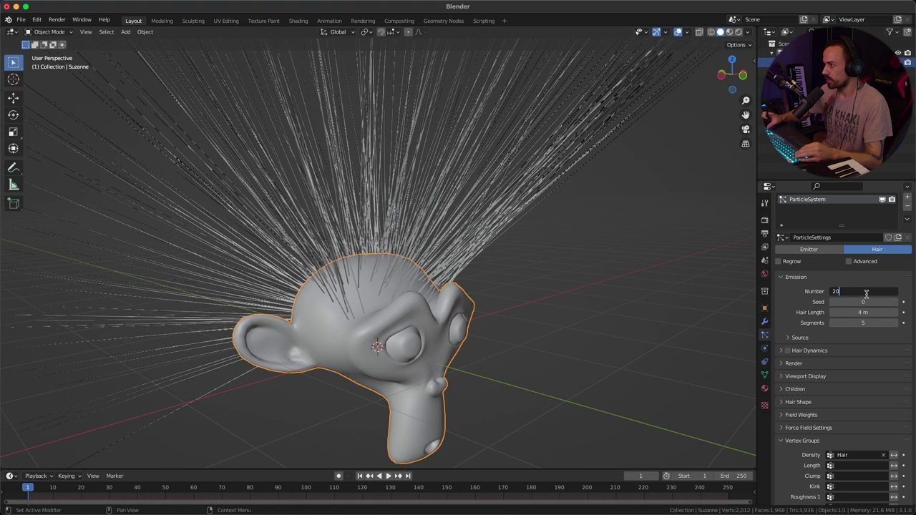
text(0)
key(Return)
middle_drag(592, 227, 563, 231)
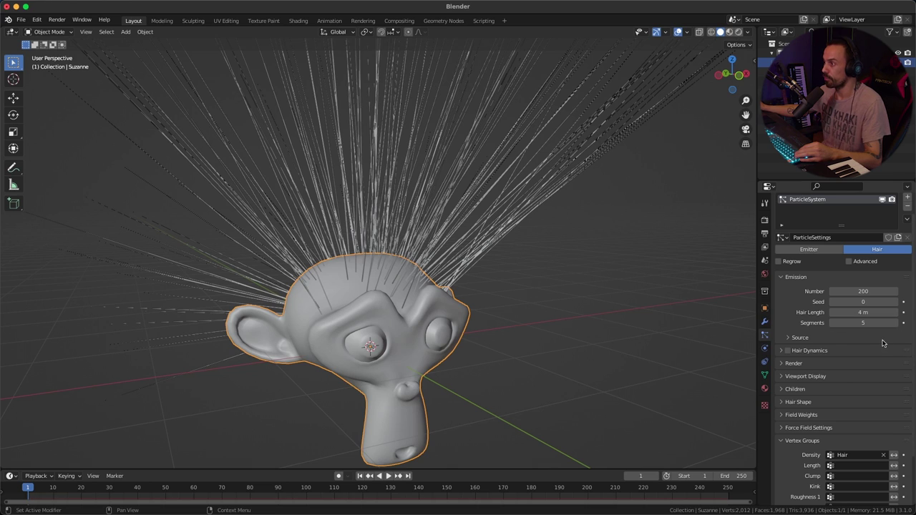
Shorten the hair length to 1.67 m in the emission settings.
scroll(859, 342, down, 1)
click(868, 305)
text(2)
key(Return)
middle_drag(494, 158, 501, 154)
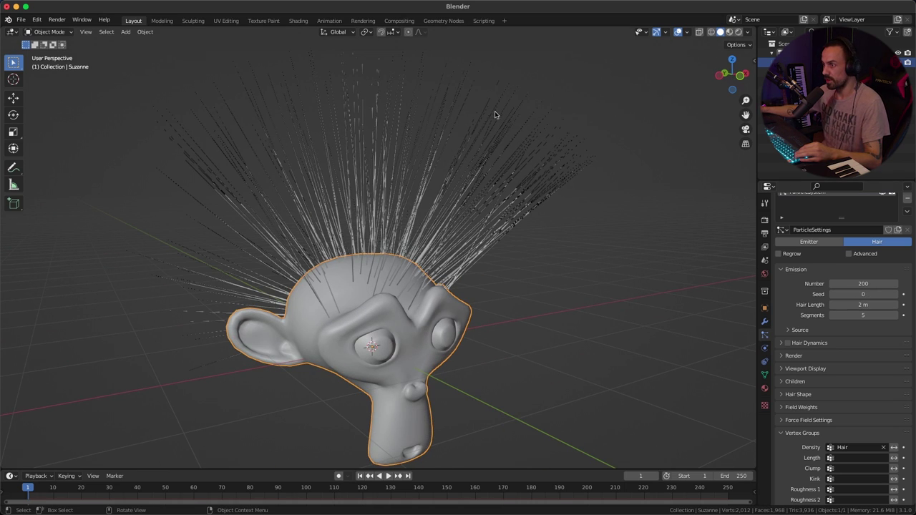
drag(863, 305, 689, 301)
middle_drag(689, 301, 483, 270)
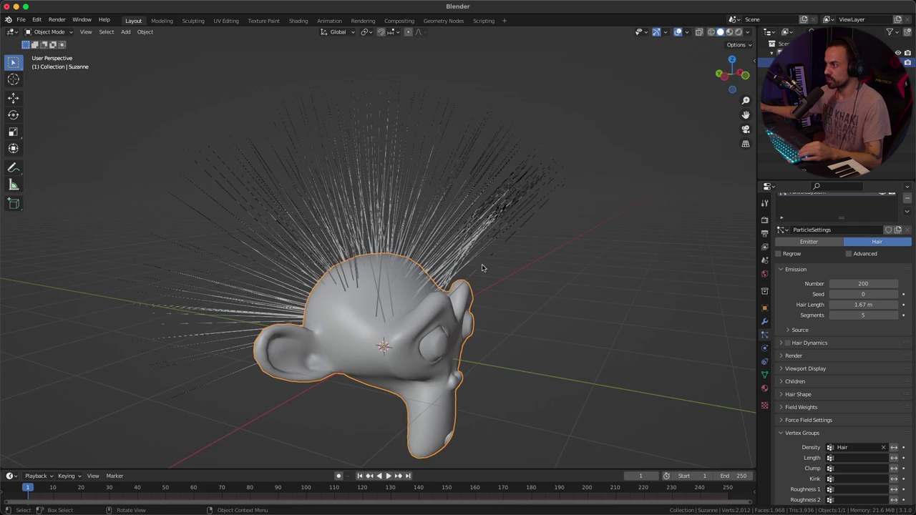
Increase the hair segments to 8 and collapse the emission settings.
click(896, 315)
click(895, 315)
click(896, 316)
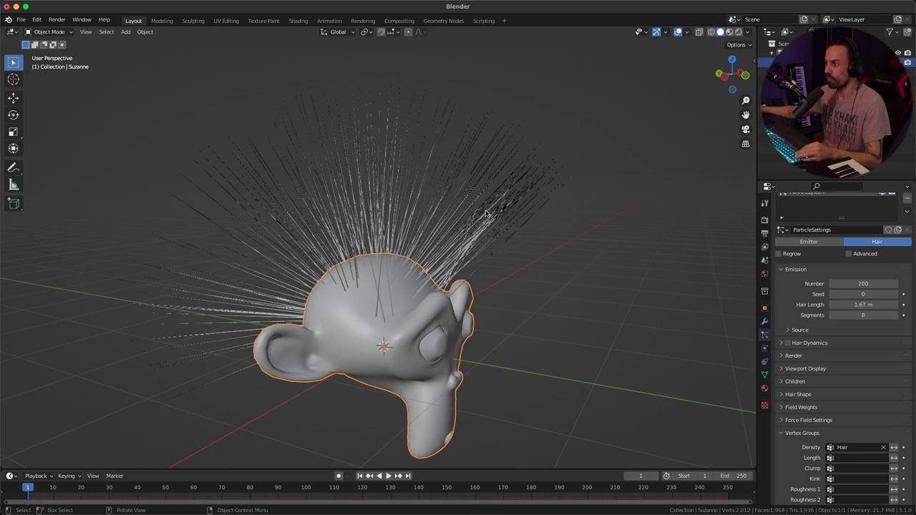
click(796, 269)
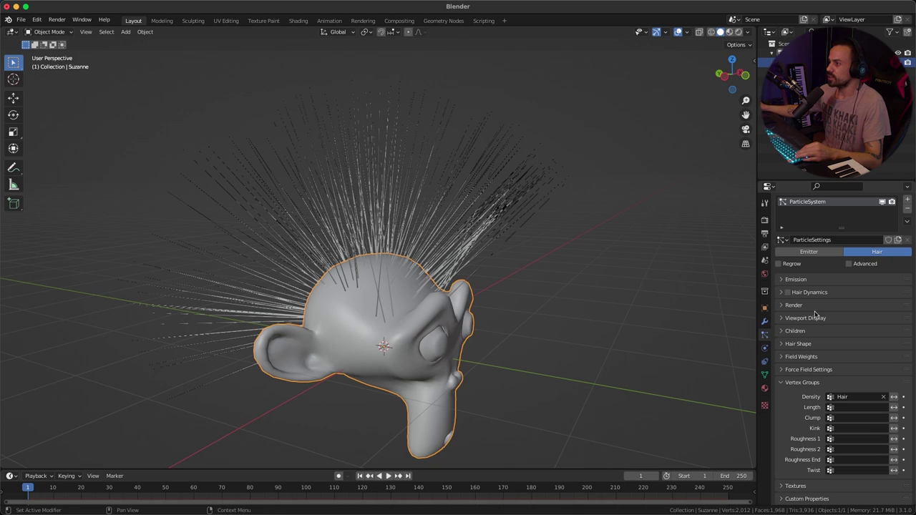
Enable B-Spline for the rendered hair path and set its steps to 5.
click(794, 305)
scroll(798, 293, down, 2)
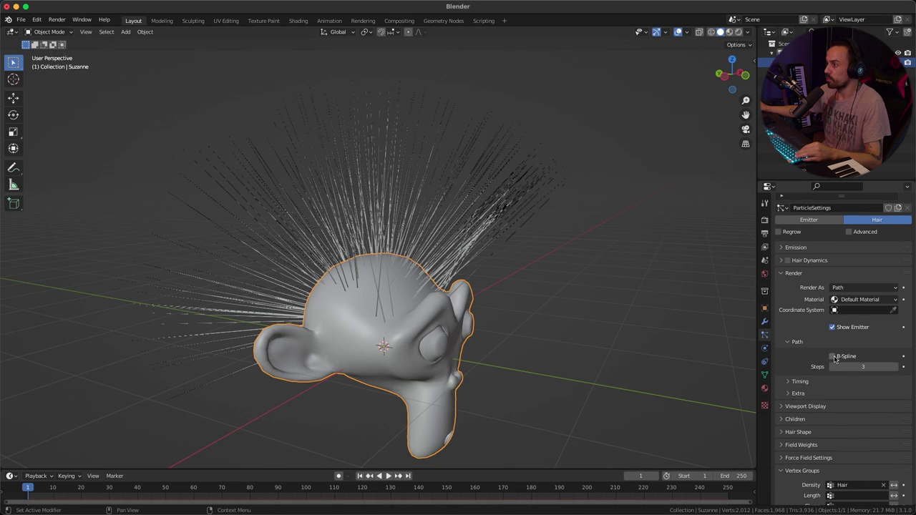
click(894, 367)
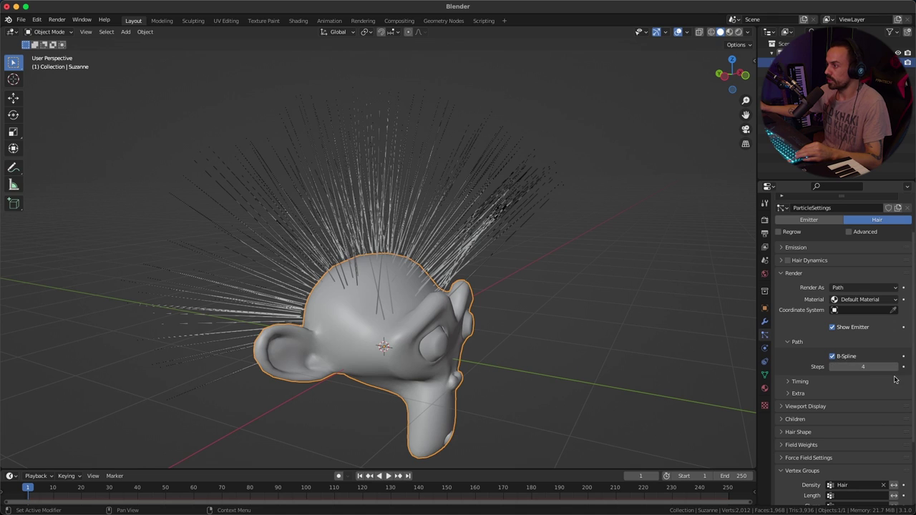
click(895, 367)
middle_drag(665, 307, 644, 315)
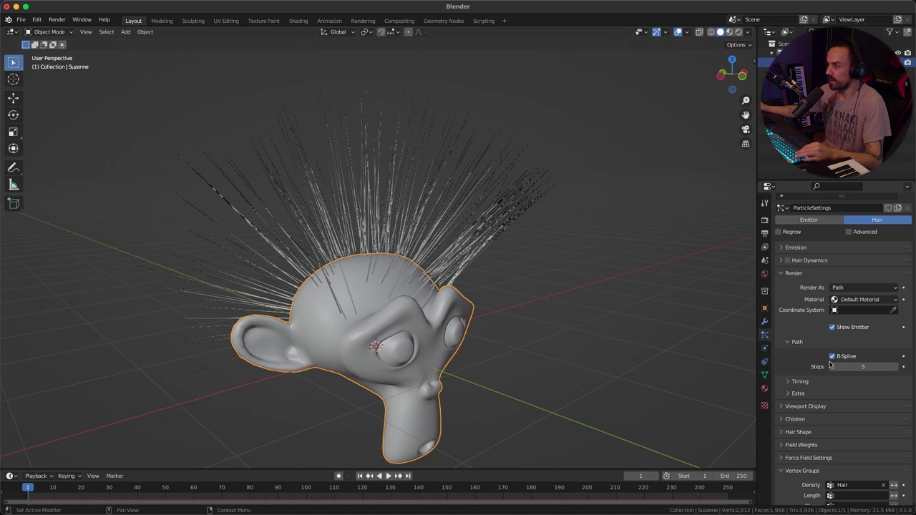
click(779, 276)
Set the strand steps to 5 in the particle system's viewport display settings.
click(786, 317)
scroll(824, 336, down, 1)
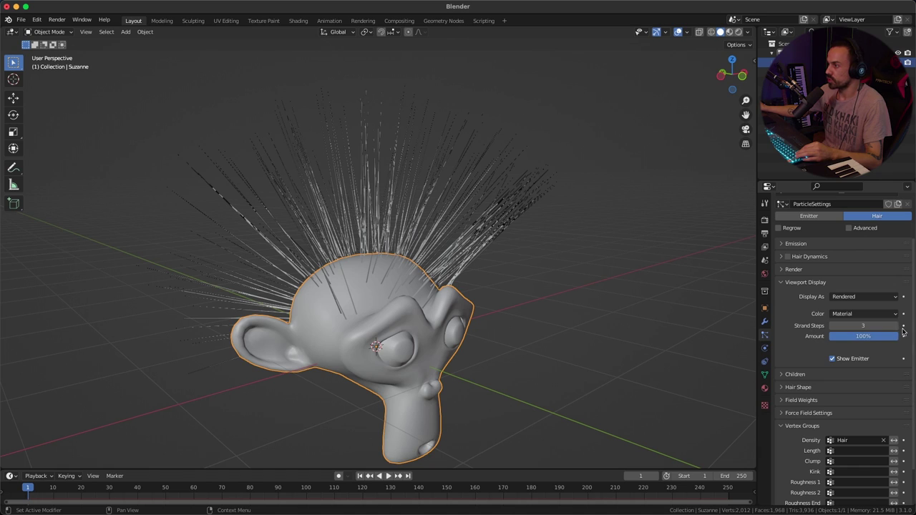
click(895, 327)
click(896, 326)
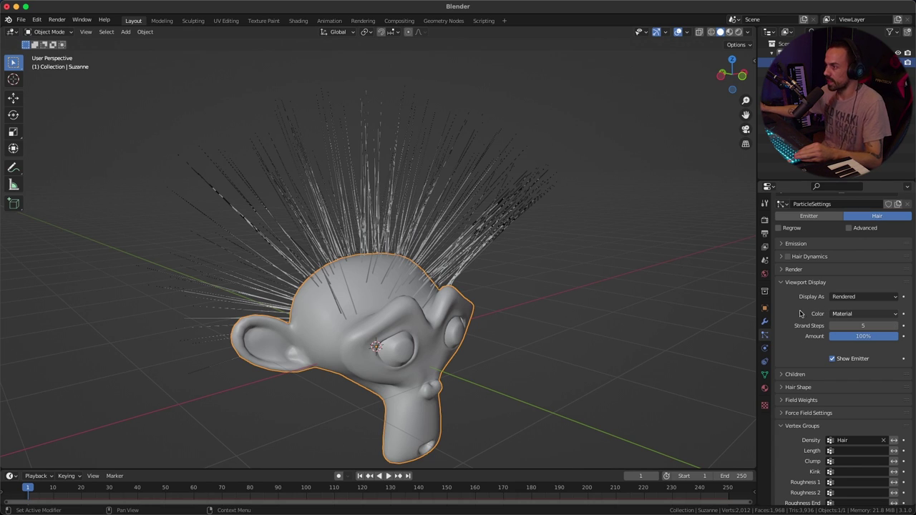
click(782, 284)
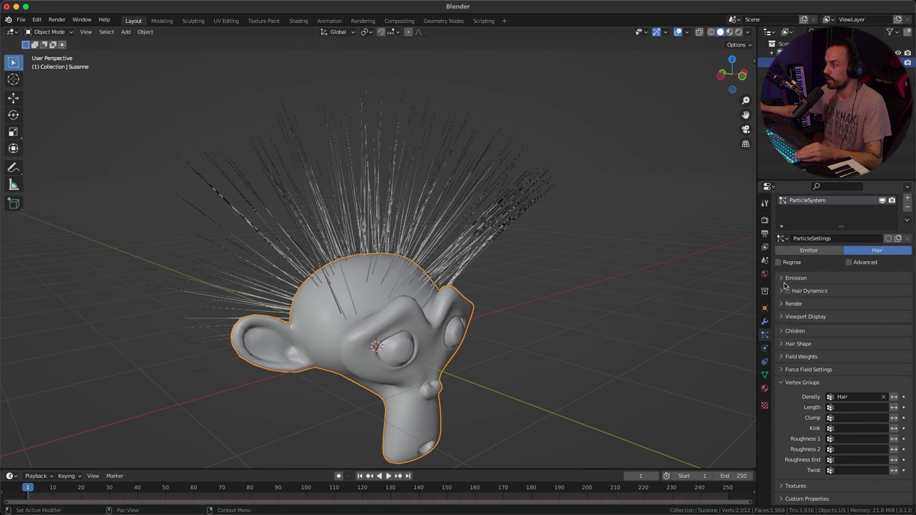
Turn on Interpolated children for the hair particle system.
click(784, 331)
scroll(792, 336, down, 1)
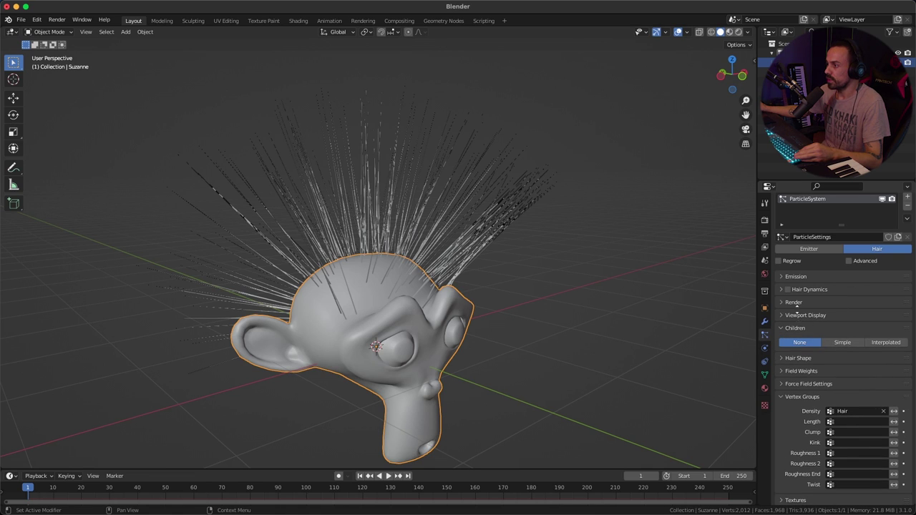
click(887, 336)
scroll(866, 329, down, 2)
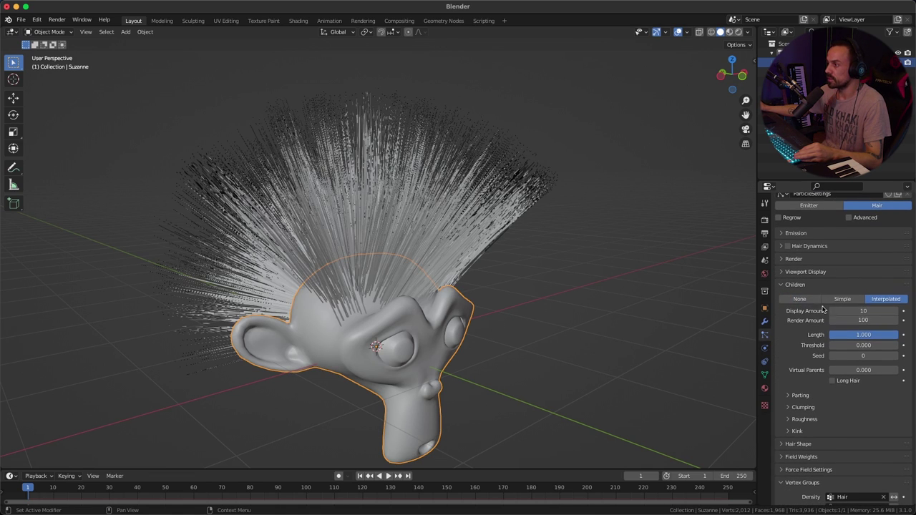
Set both the display amount and the render amount of the children to 20, and deselect the monkey.
click(870, 311)
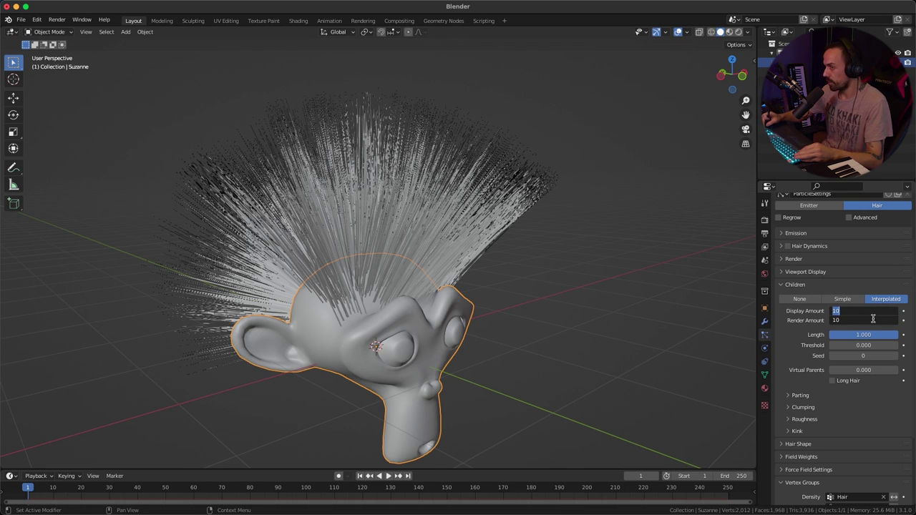
text(20)
key(Return)
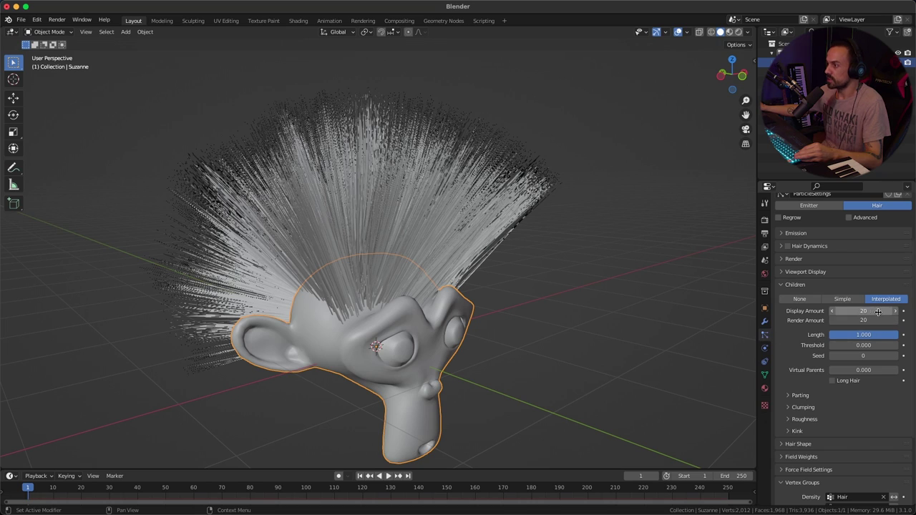
key(alt+a)
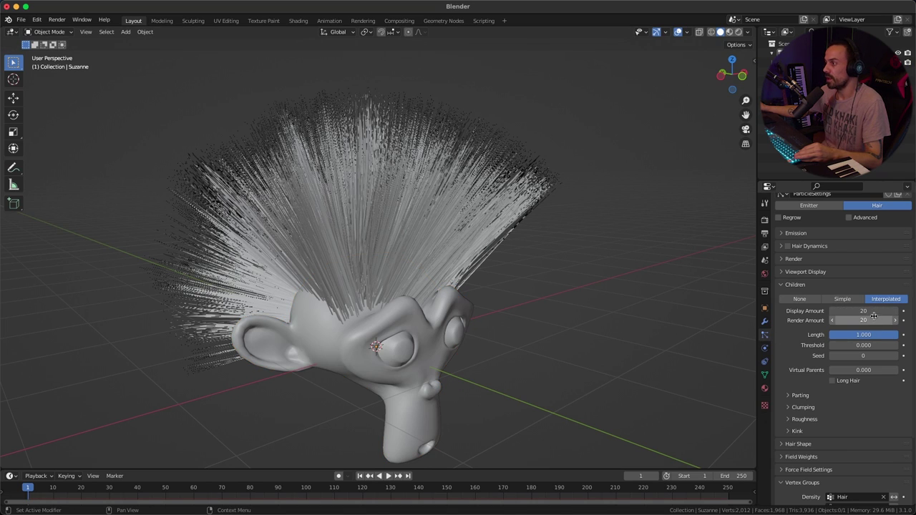
click(785, 237)
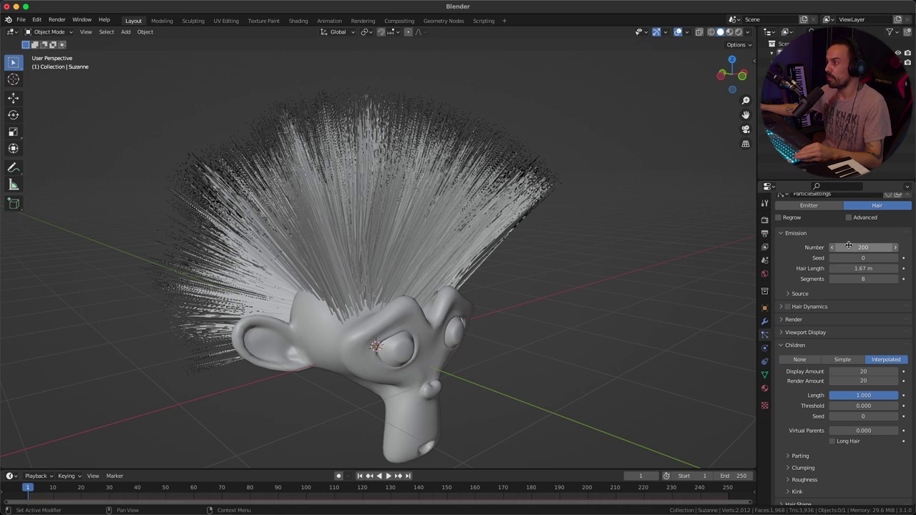
scroll(860, 247, down, 3)
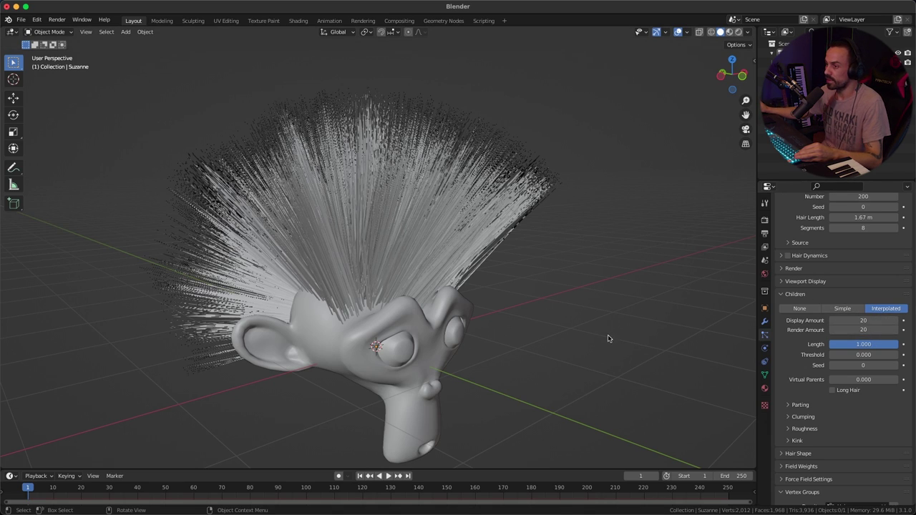
middle_drag(730, 332, 565, 308)
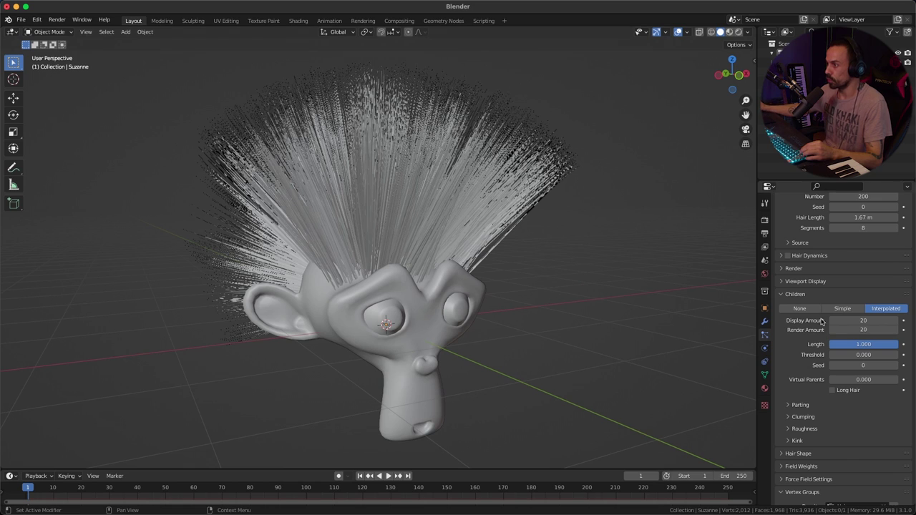
mouse_move(887, 346)
mouse_down()
mouse_move(834, 347)
mouse_move(894, 347)
mouse_up()
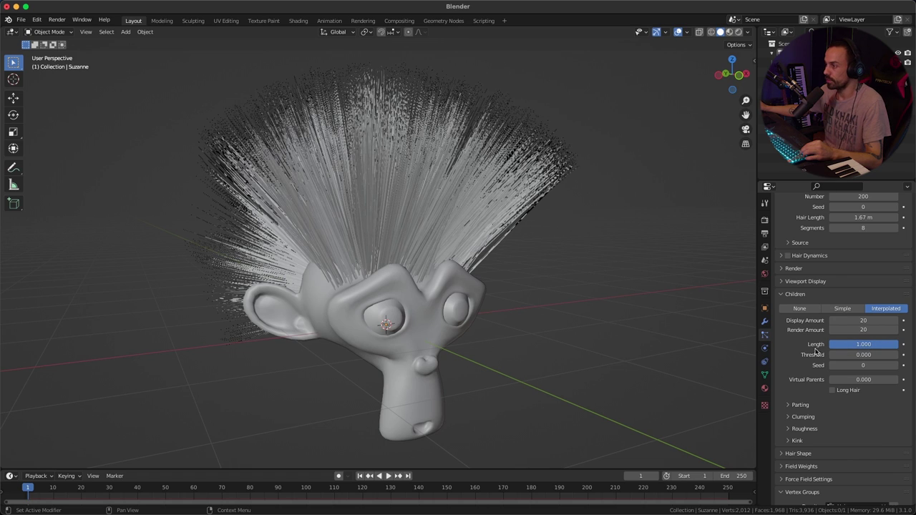
Set the parting of the child hairs to 1.000 and inspect the hair tufts from several angles.
scroll(818, 349, down, 1)
click(788, 376)
scroll(803, 330, down, 2)
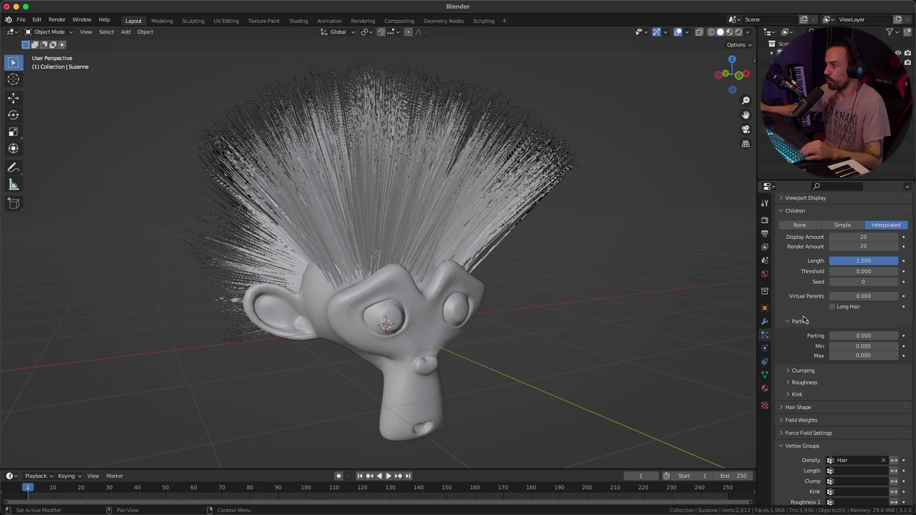
drag(845, 336, 910, 338)
middle_drag(601, 252, 528, 251)
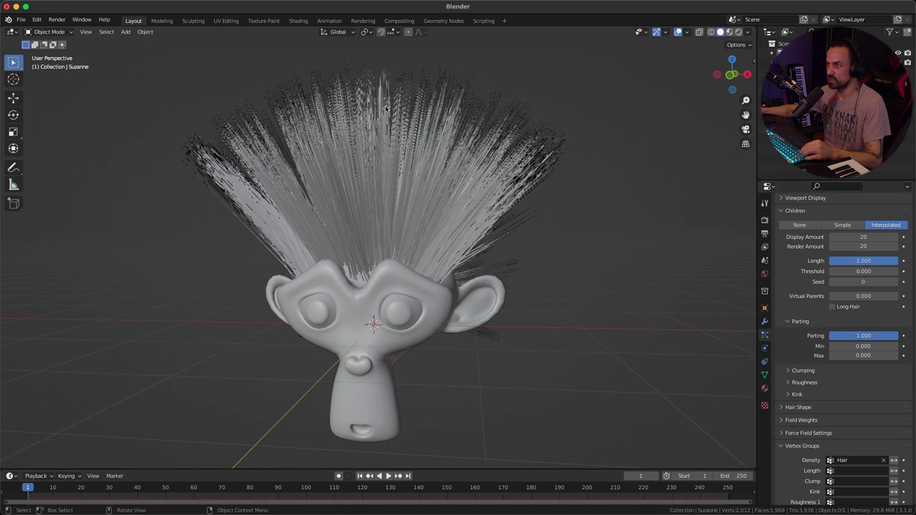
middle_drag(275, 118, 417, 103)
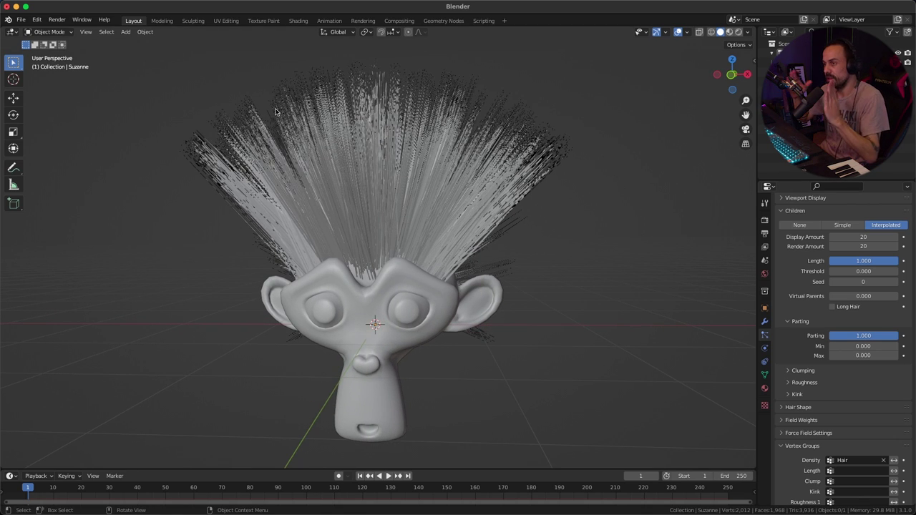
middle_drag(276, 111, 396, 153)
middle_drag(228, 130, 258, 222)
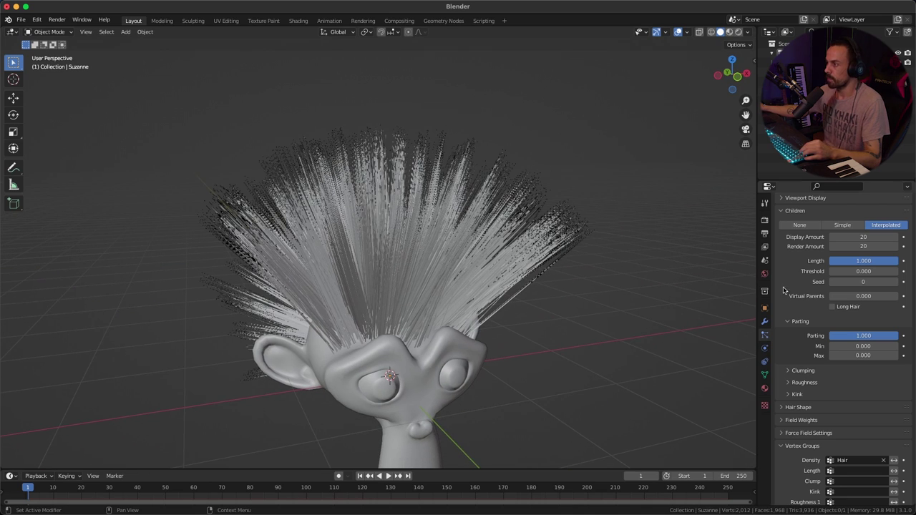
click(787, 322)
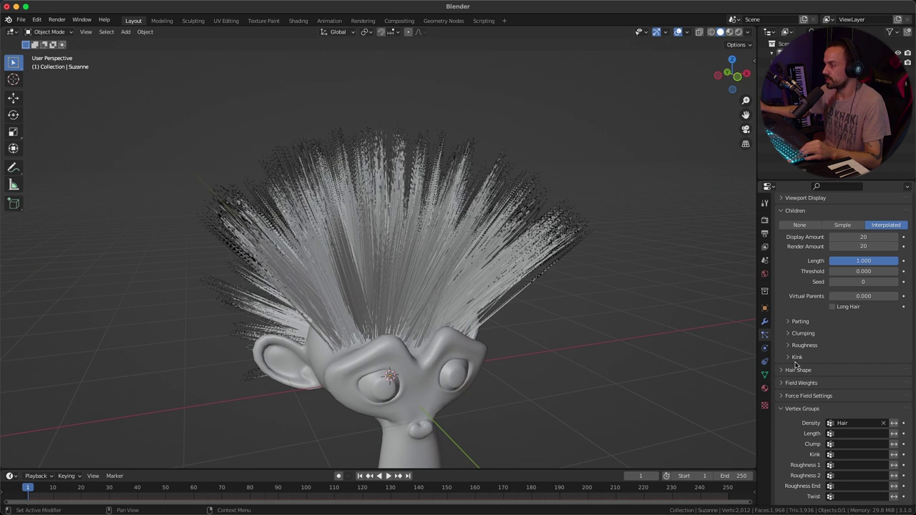
Increase the root diameter of the hair strands to 1.7 m in the Hair Shape settings and check the thickness close up.
click(781, 370)
scroll(844, 344, down, 3)
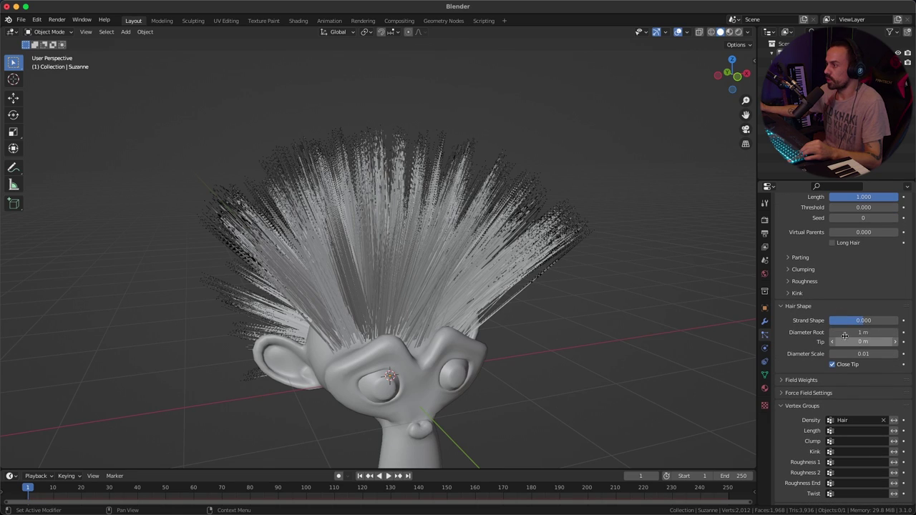
drag(859, 332, 888, 332)
middle_drag(537, 358, 419, 236)
scroll(406, 222, up, 6)
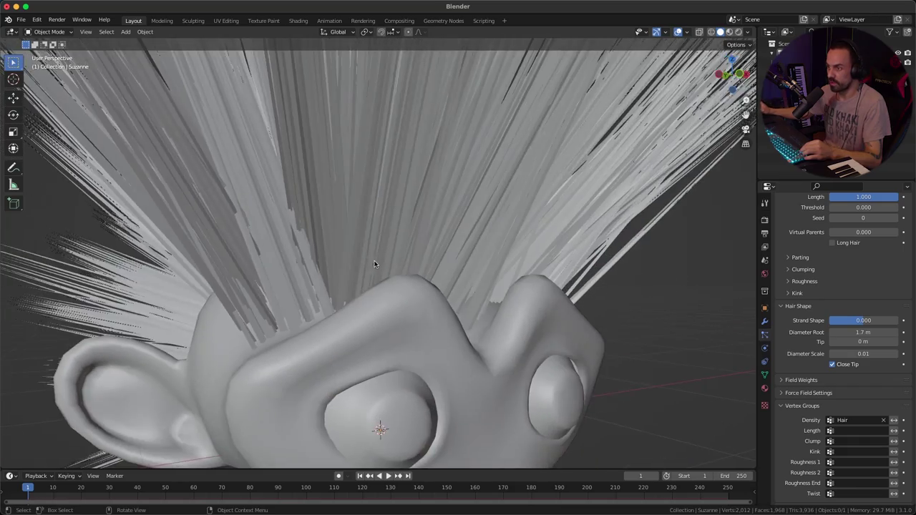
middle_drag(374, 264, 430, 300)
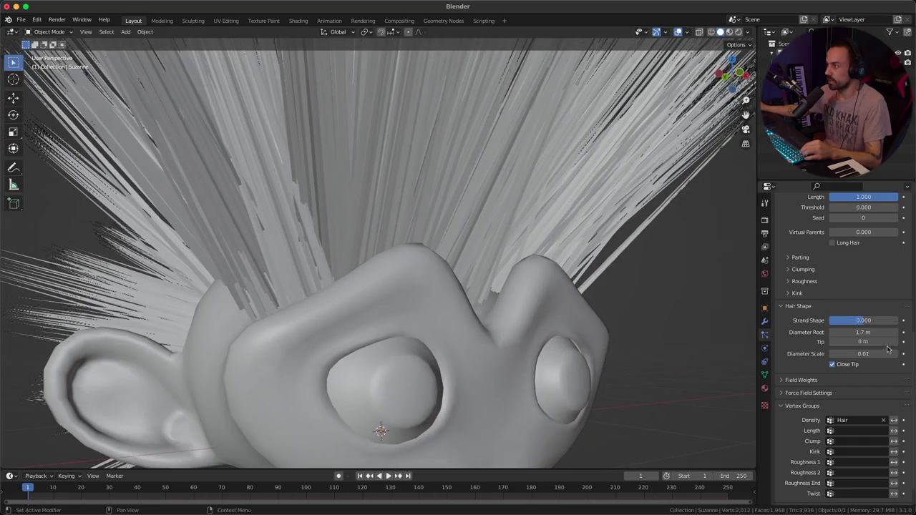
Fine-tune the root and tip diameters of the hair strands to make them slightly thicker.
drag(872, 332, 879, 332)
middle_drag(587, 300, 509, 329)
drag(848, 341, 850, 341)
mouse_move(501, 336)
middle_down()
mouse_move(522, 352)
mouse_move(422, 326)
mouse_move(504, 321)
middle_up()
Collapse the Hair Shape, Children and Vertex Groups settings of the particle system.
click(781, 306)
scroll(781, 301, up, 4)
click(782, 241)
scroll(802, 301, up, 3)
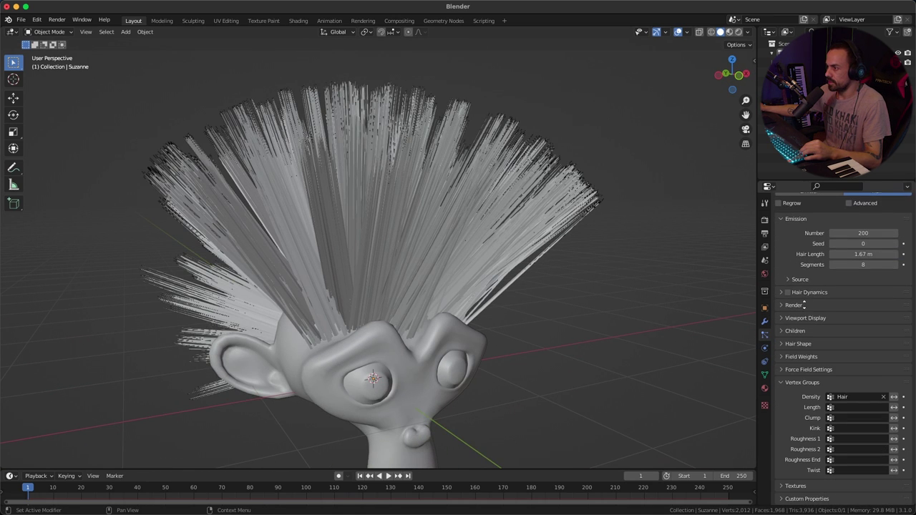
click(782, 382)
scroll(787, 357, up, 3)
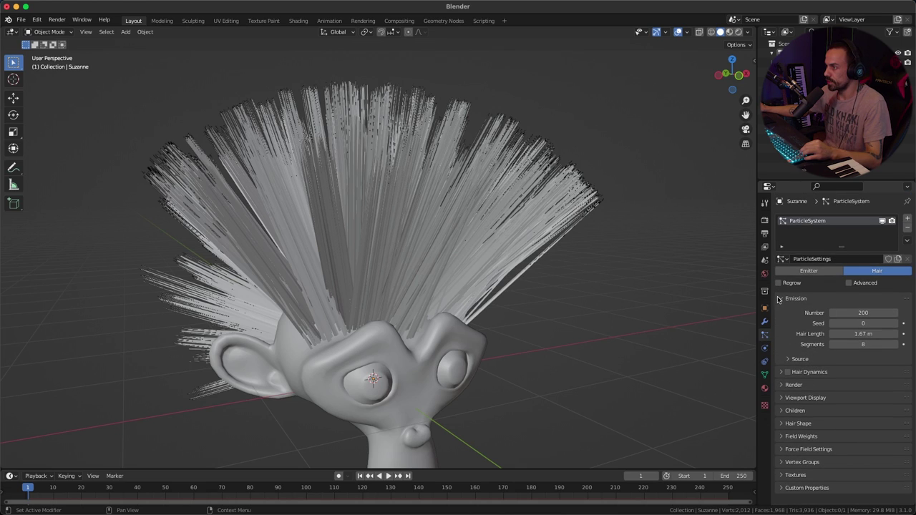
Enable Hair Dynamics for the particle system and set its quality steps to 10.
click(789, 372)
click(781, 372)
scroll(845, 351, down, 2)
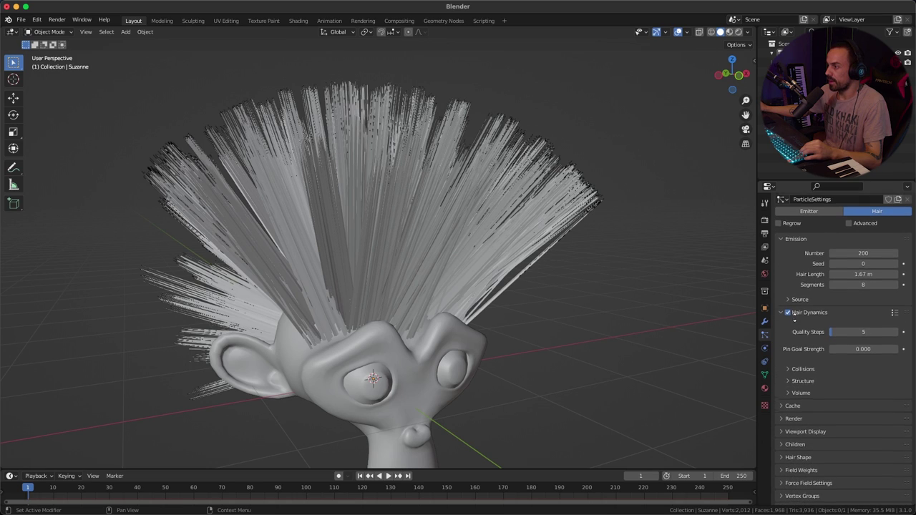
click(864, 331)
text(10)
key(Return)
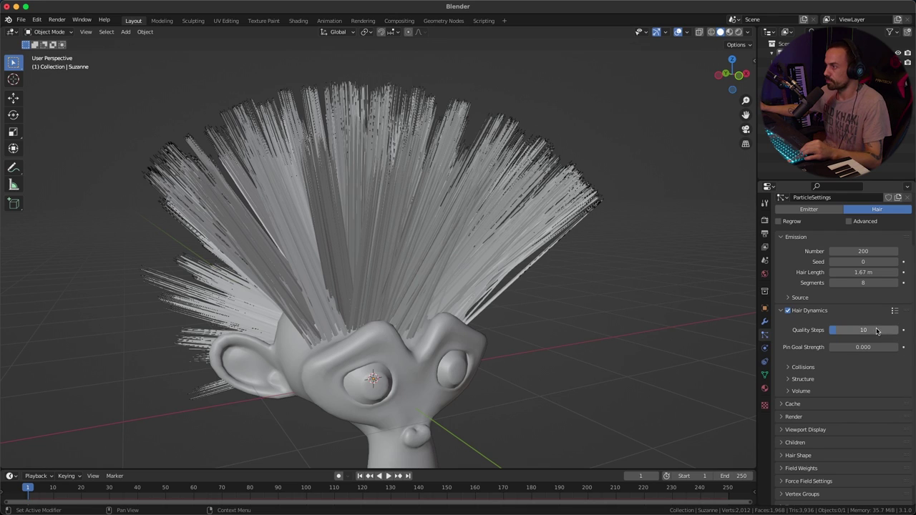
Set the collision quality of the hair dynamics to 5.
scroll(817, 319, down, 1)
scroll(818, 315, down, 1)
click(784, 349)
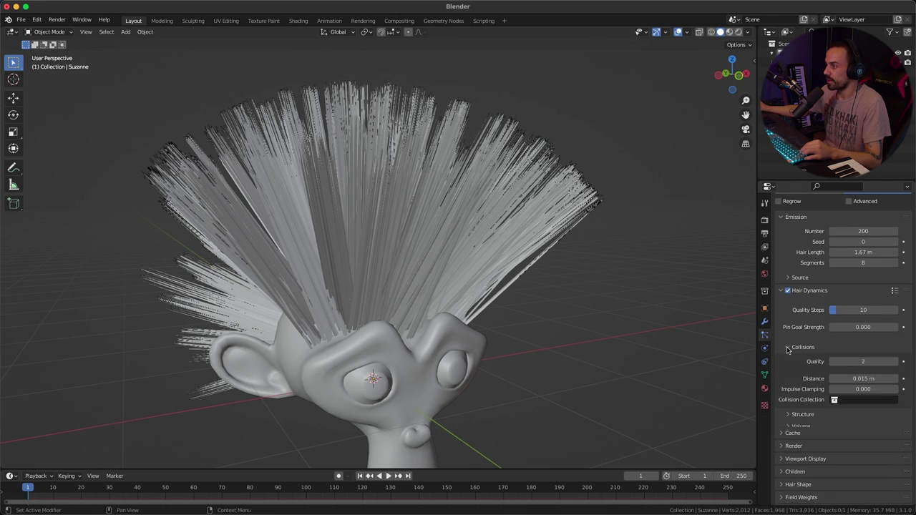
scroll(823, 322, down, 3)
click(865, 310)
text(5)
key(Return)
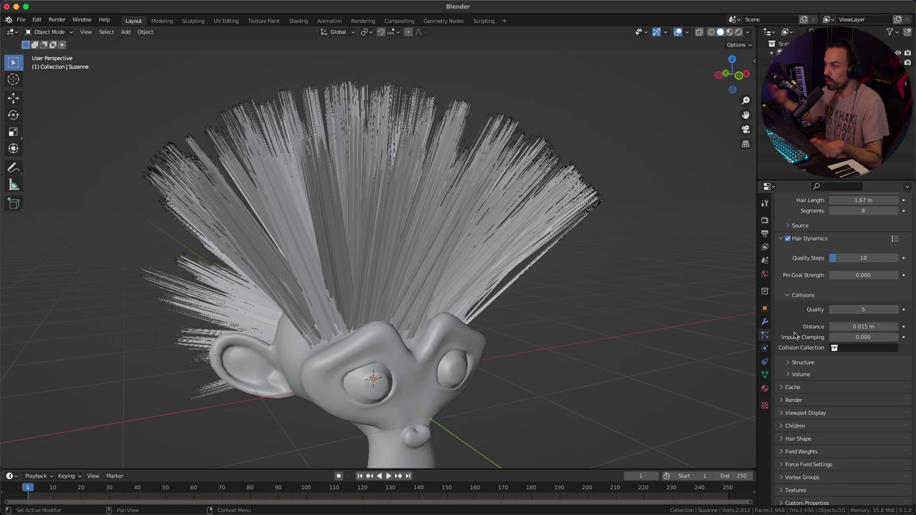
Expand the Structure settings of the hair dynamics.
scroll(814, 319, down, 1)
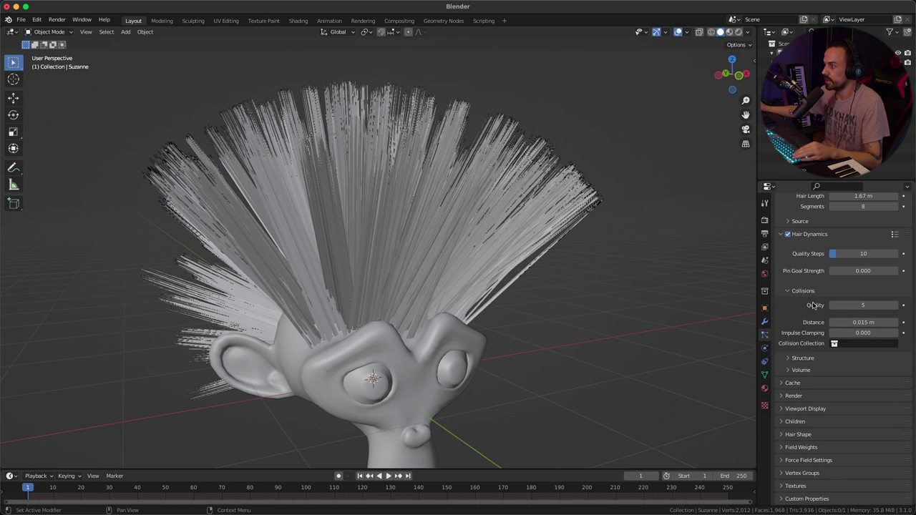
click(788, 358)
scroll(798, 344, down, 2)
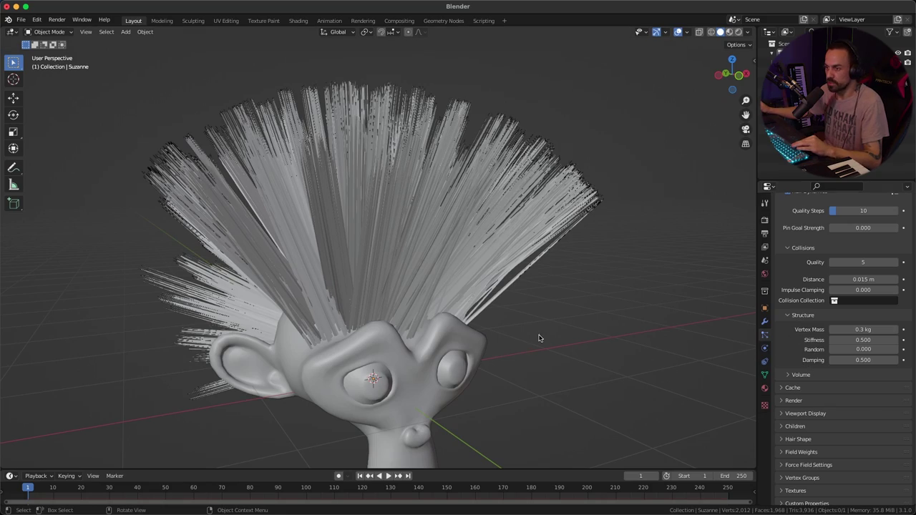
Play the hair simulation to about frame 45, inspect how the strands fall around the head, and return to frame 1.
key(space)
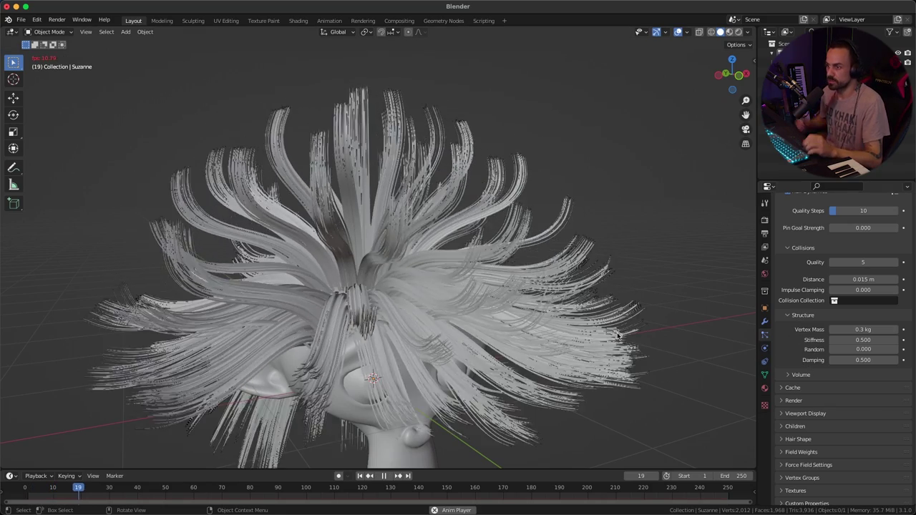
middle_drag(540, 220, 501, 225)
key(space)
scroll(451, 229, up, 3)
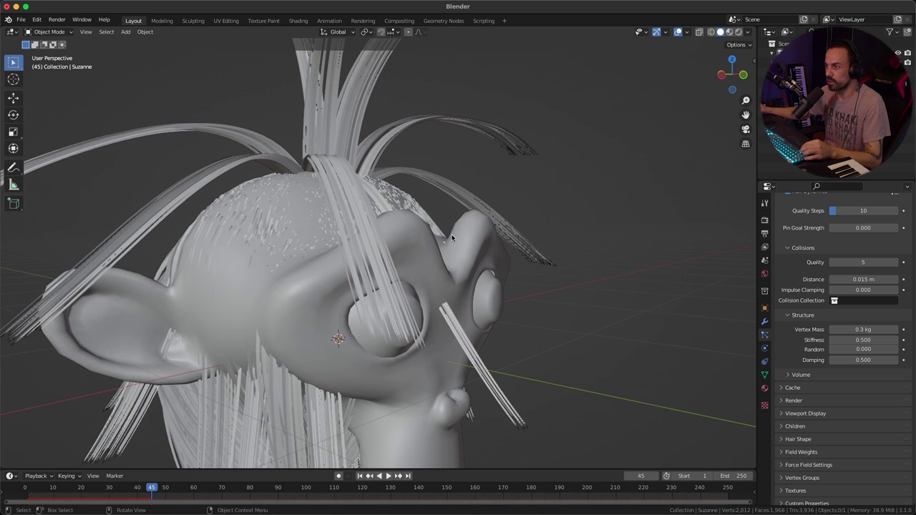
middle_drag(446, 330, 354, 316)
mouse_move(415, 244)
middle_down()
mouse_move(404, 300)
mouse_move(415, 286)
mouse_move(504, 284)
mouse_move(426, 254)
middle_up()
middle_drag(352, 218, 434, 192)
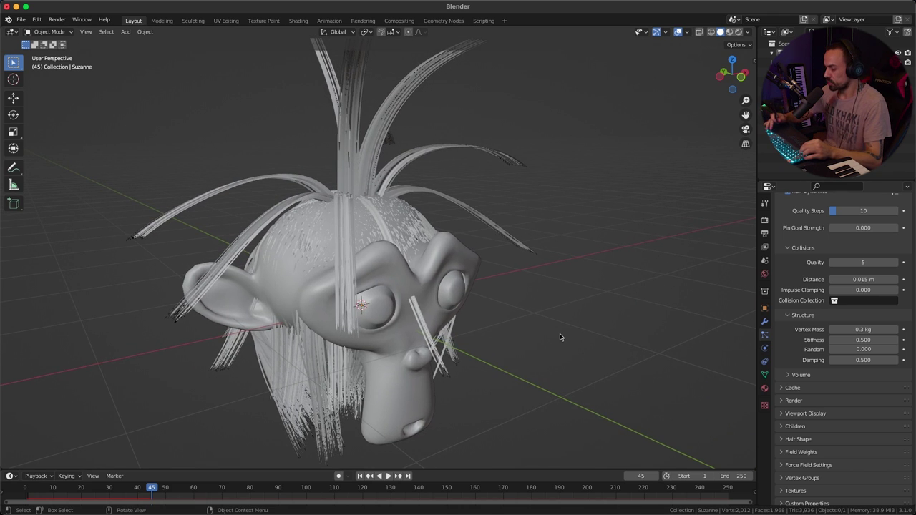
key(shift+Left)
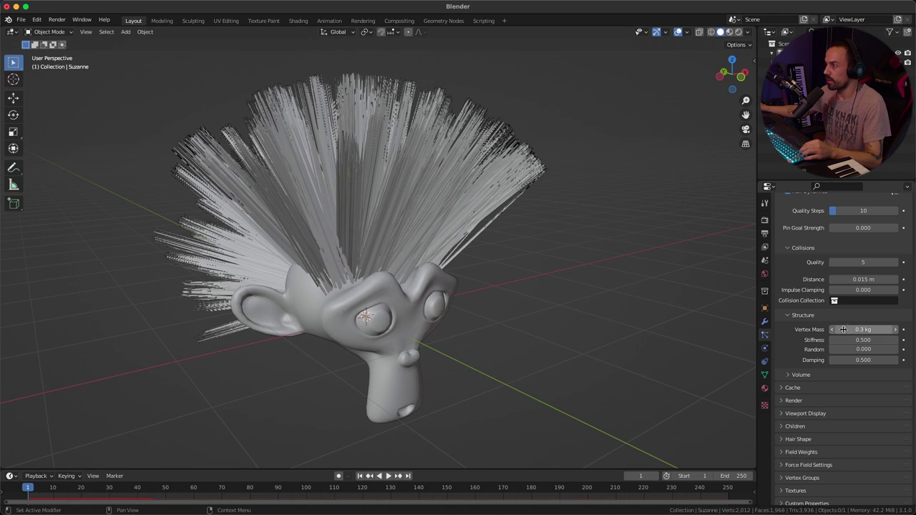
Set the stiffness of the hair structure to 0.1.
scroll(820, 322, up, 3)
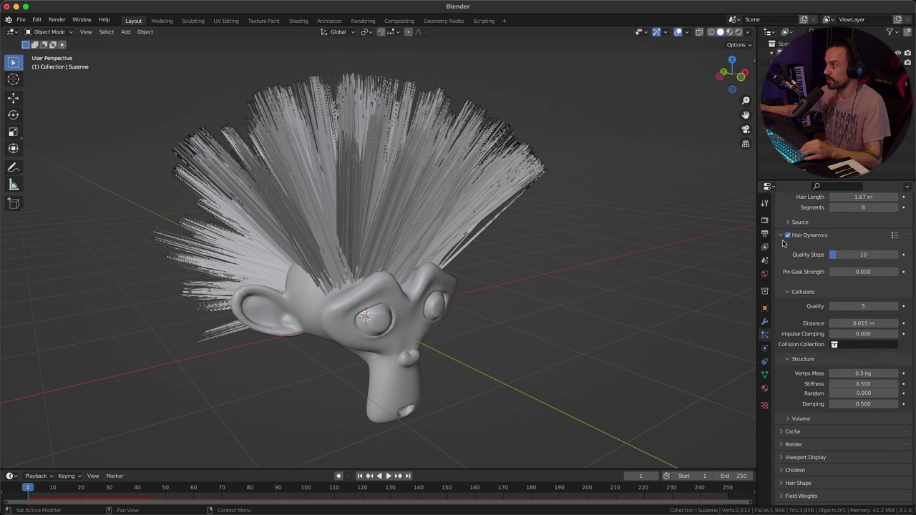
scroll(833, 347, down, 3)
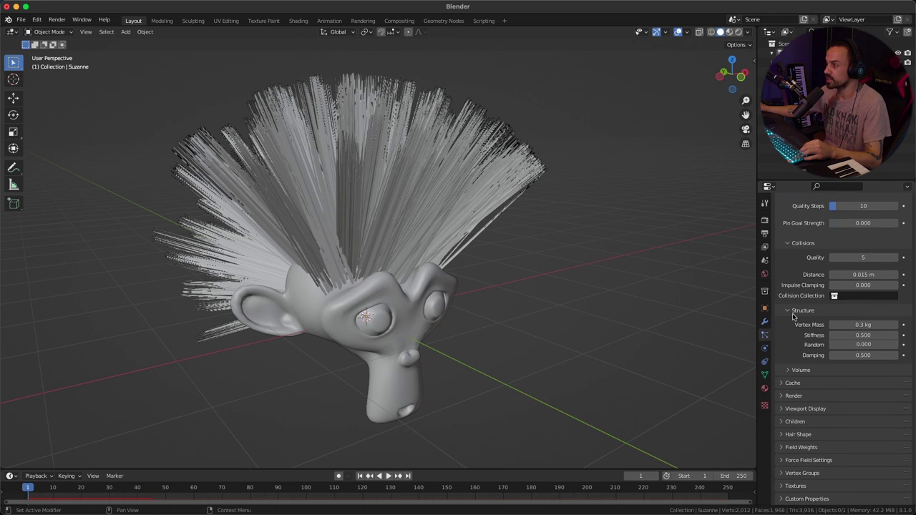
click(874, 334)
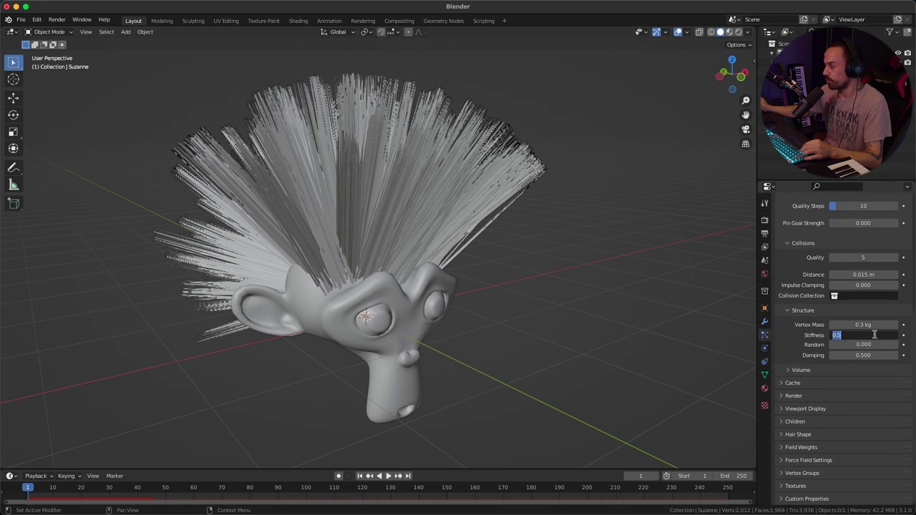
text(0.1)
key(Return)
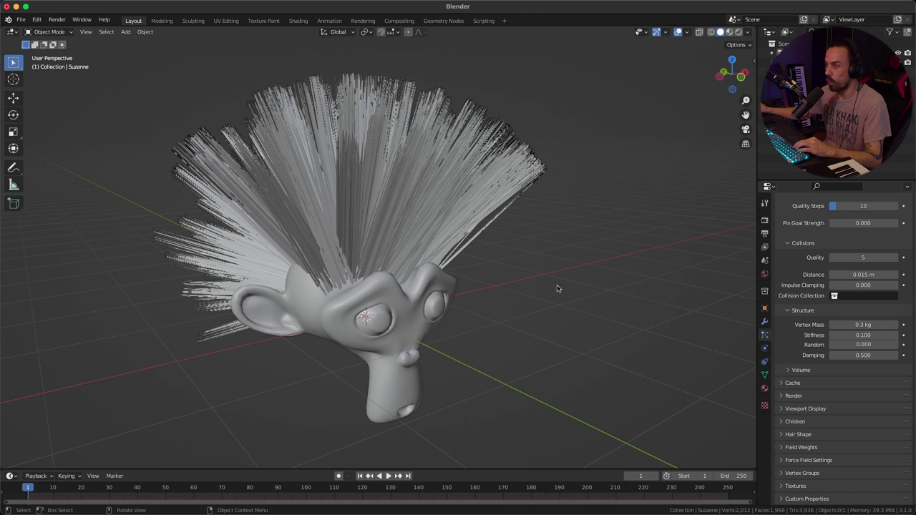
Play the simulation with the softer hair, view the fallen strands, and return to frame 1.
key(space)
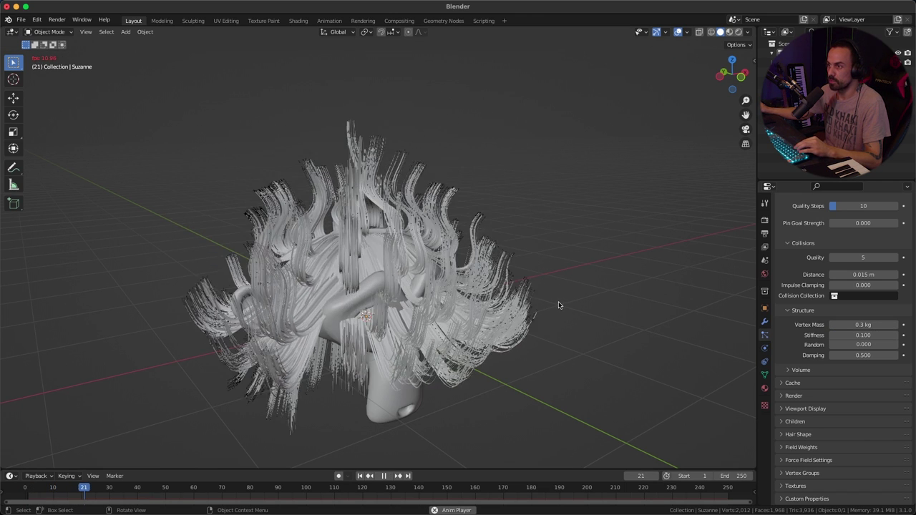
key(space)
middle_drag(509, 251, 479, 248)
key(shift+Left)
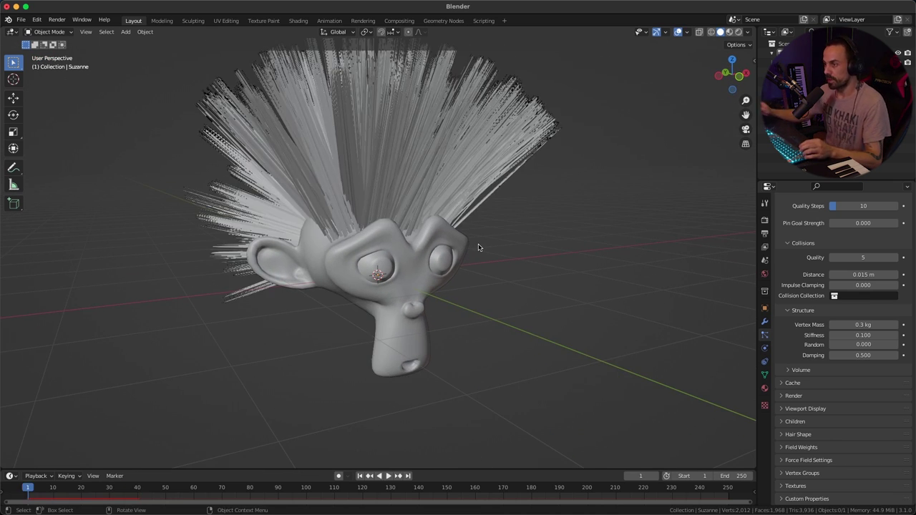
Add Collision physics to the monkey head and play the hair simulation against it.
middle_drag(606, 272, 598, 292)
click(402, 319)
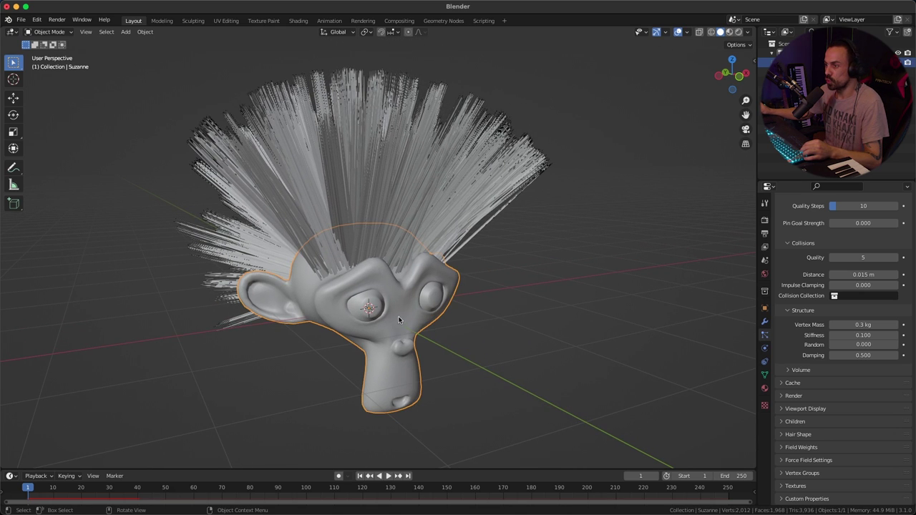
click(765, 349)
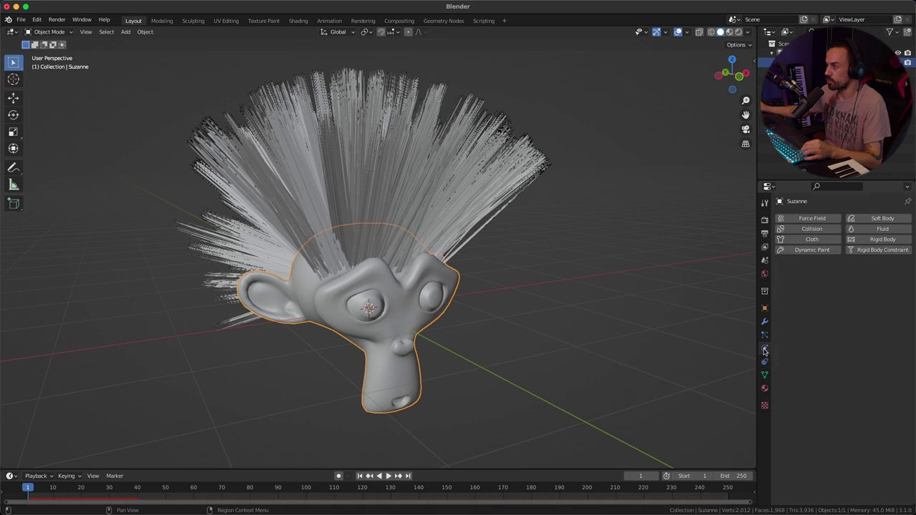
click(817, 230)
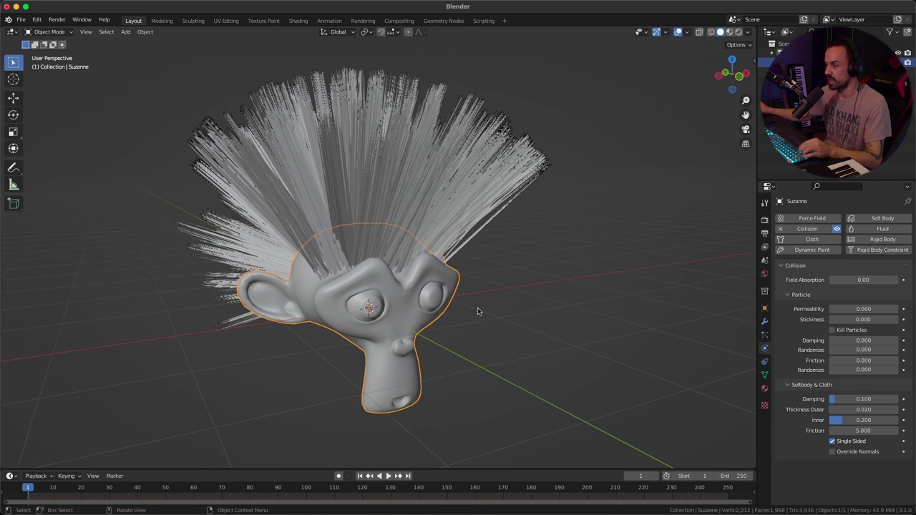
key(space)
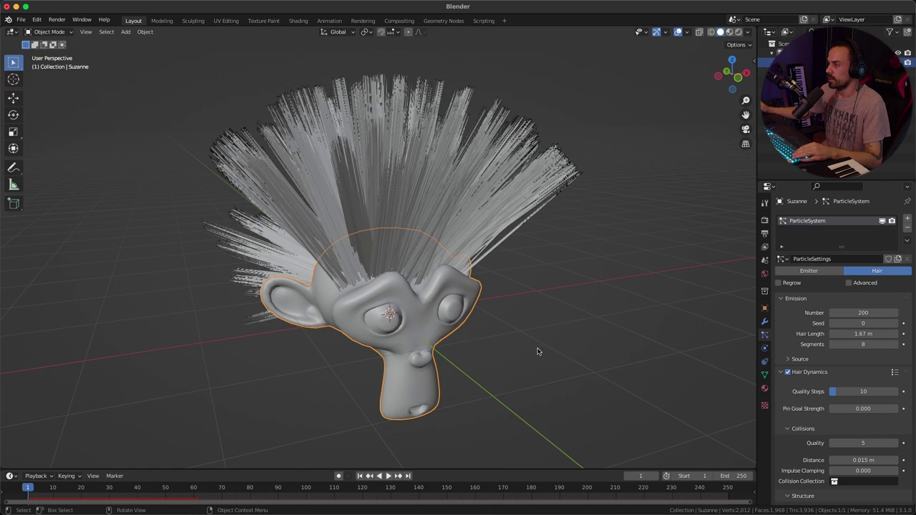
Collapse the Emission and Hair Dynamics settings of the particle system.
scroll(845, 358, down, 5)
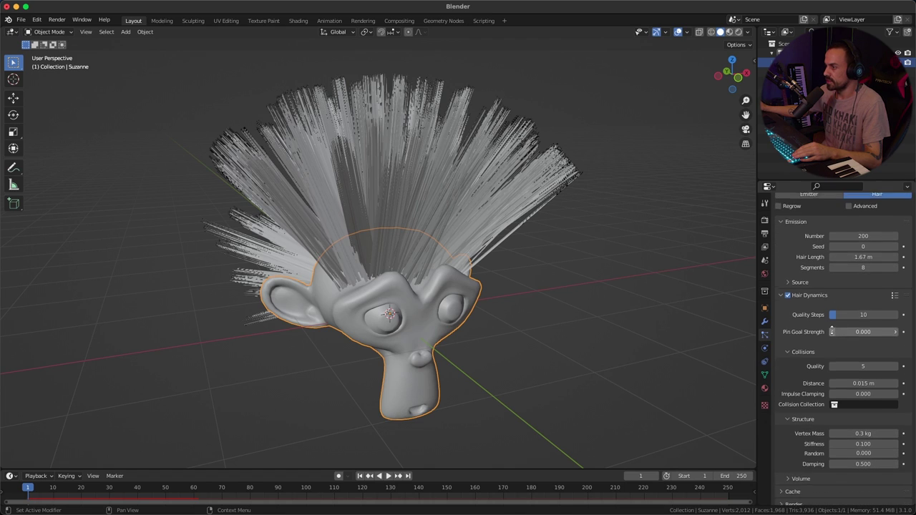
scroll(861, 372, up, 5)
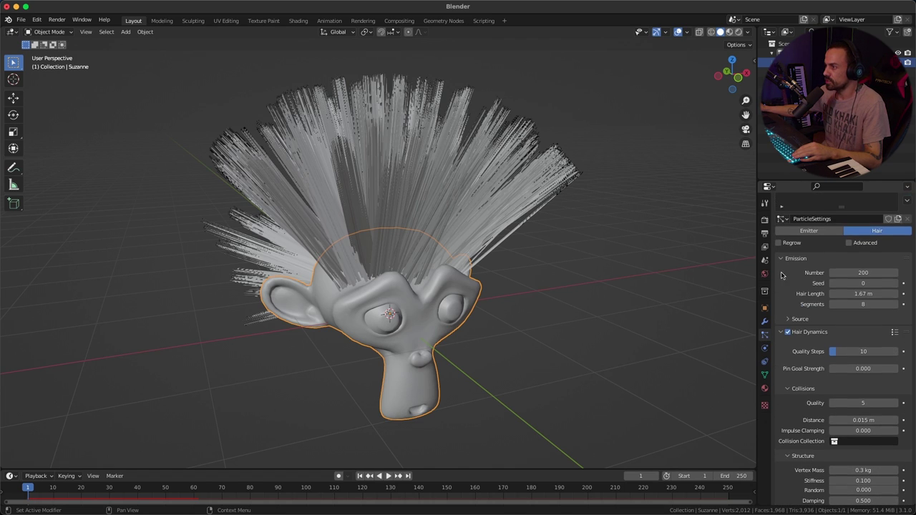
click(782, 272)
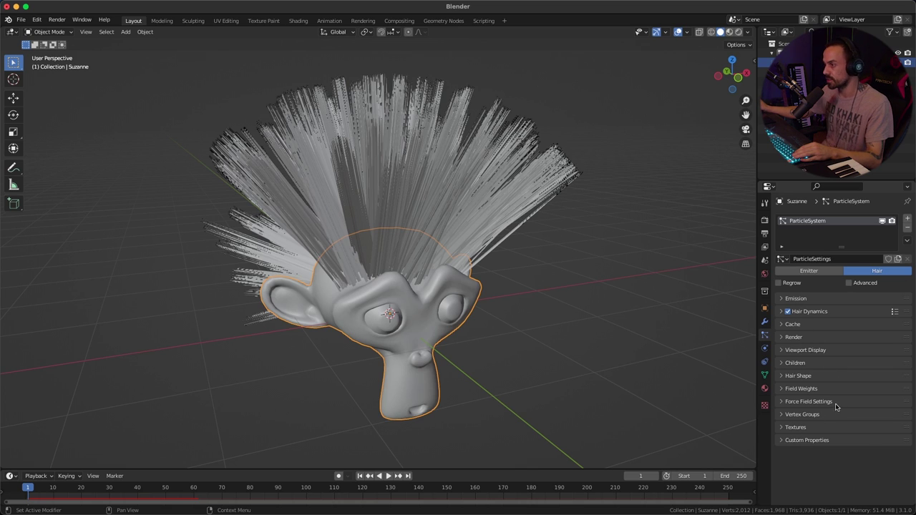
middle_drag(546, 347, 534, 342)
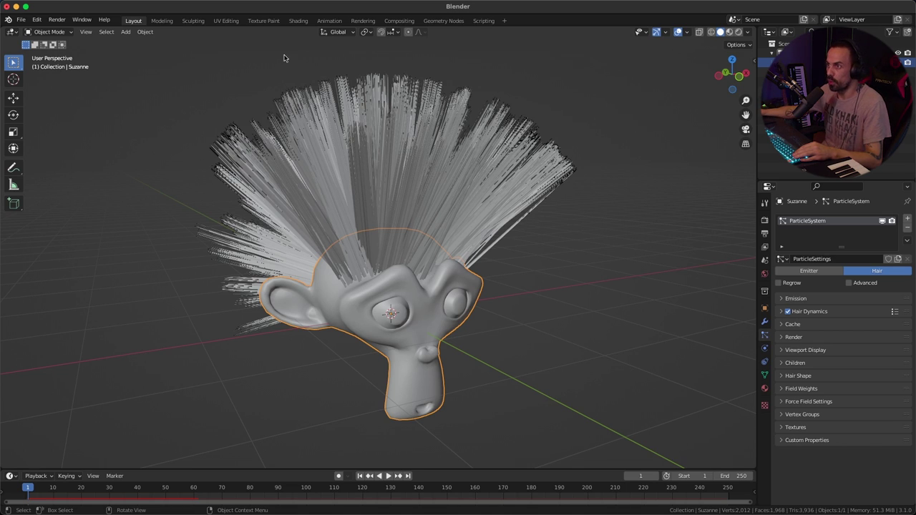
Switch to the Shading workspace and enlarge the 3D viewport, with the monkey head framed in it.
click(298, 21)
middle_drag(352, 139, 528, 144)
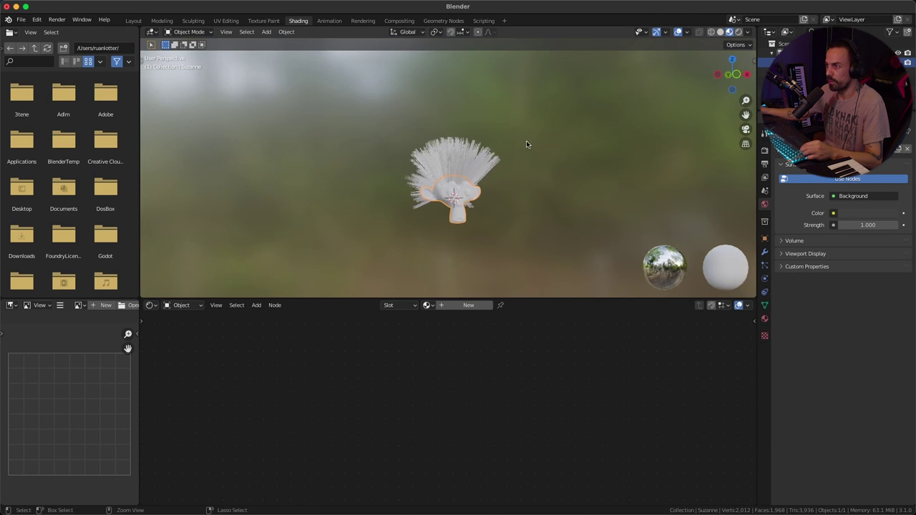
middle_drag(546, 108, 561, 309)
drag(536, 299, 530, 378)
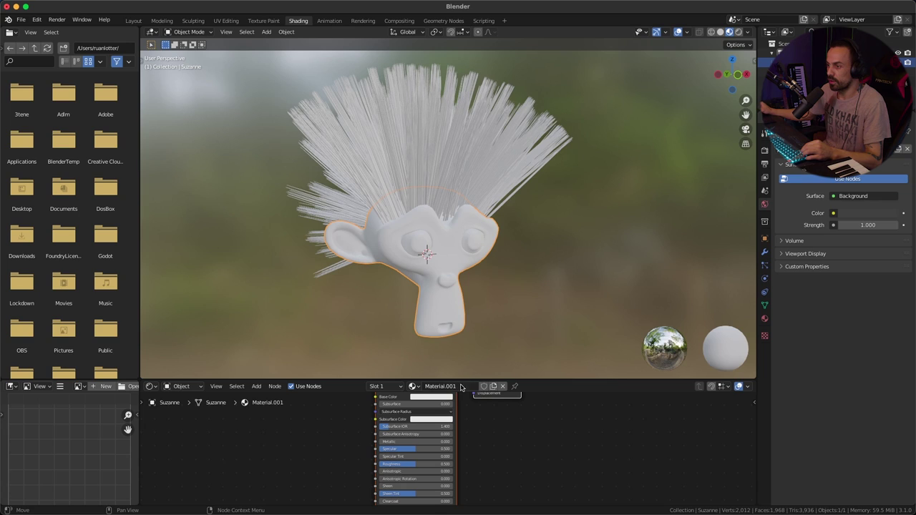
Name the monkey's new material Base.
click(459, 386)
text(Base)
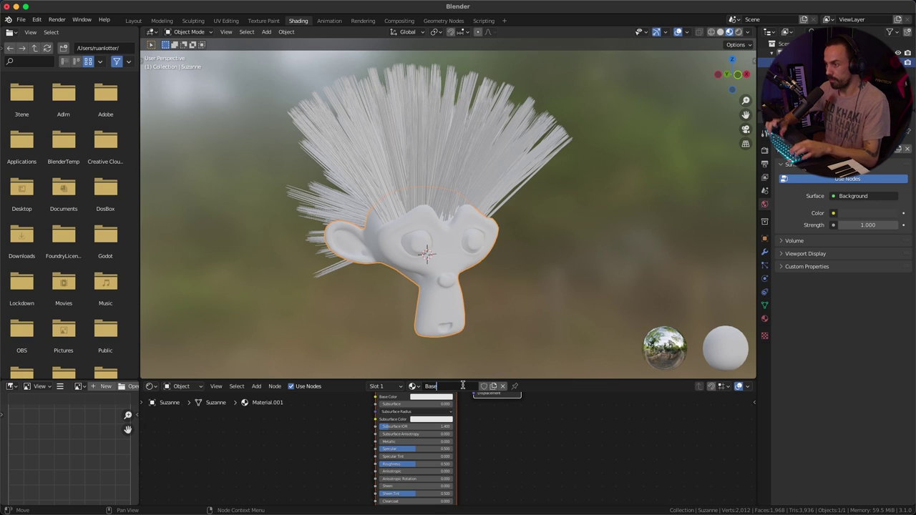
key(Return)
Set the base color of the Base material to blue and frame its nodes in the shader editor.
click(427, 399)
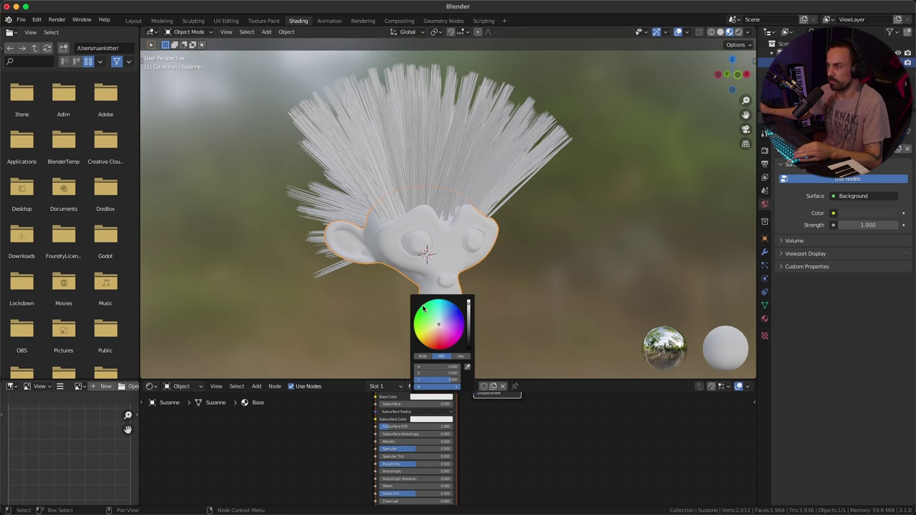
click(446, 313)
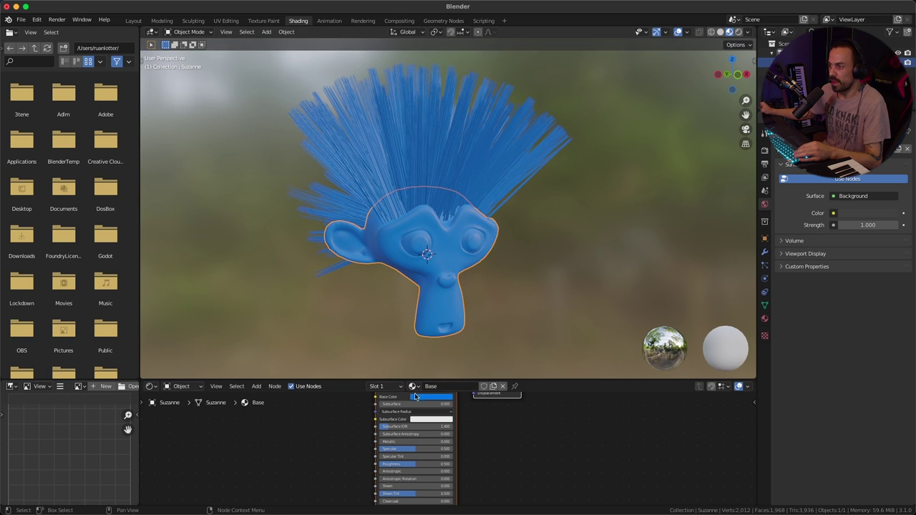
key(Home)
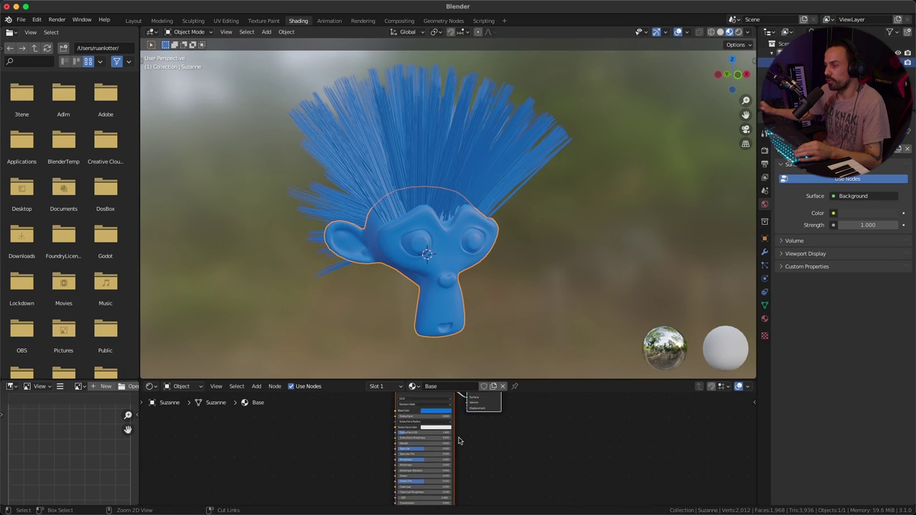
Add a second material slot to the monkey head with a new material named Hair.
click(390, 388)
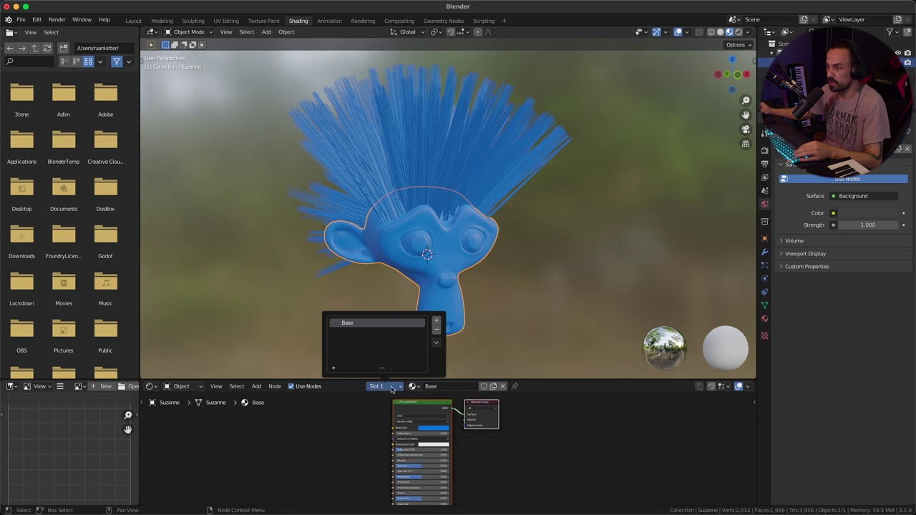
click(437, 323)
click(469, 387)
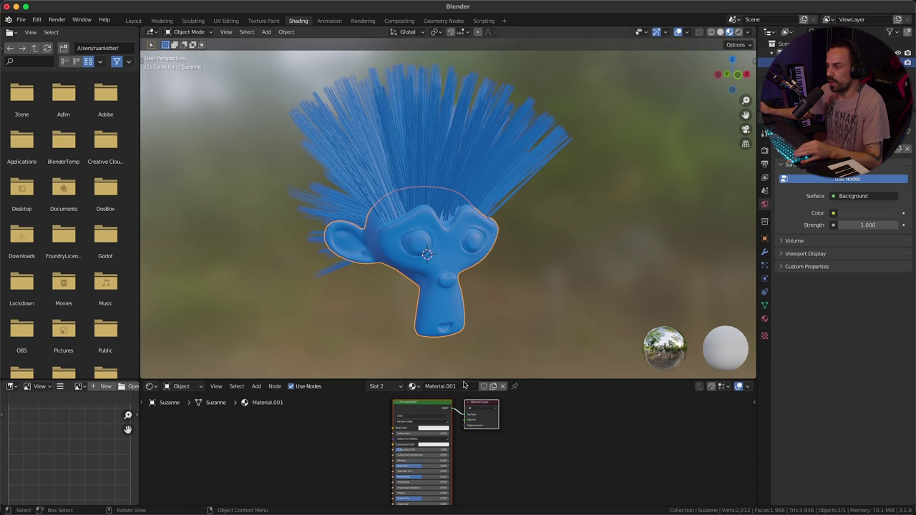
text(H)
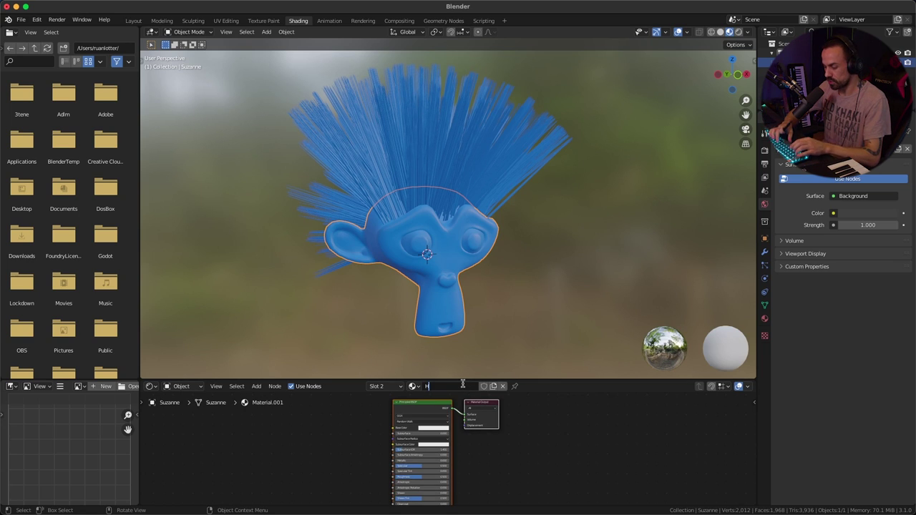
text(air)
key(Return)
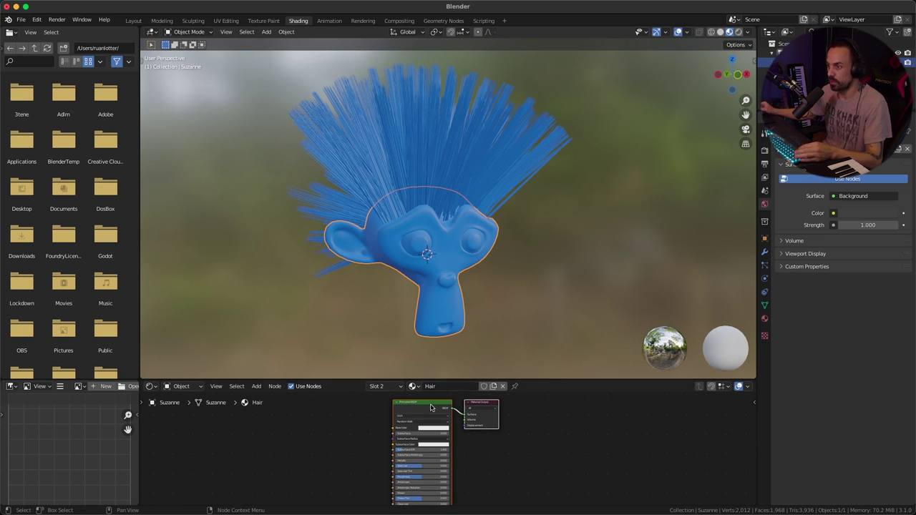
Set the base color of the Hair material to bright green.
scroll(441, 405, up, 2)
click(438, 445)
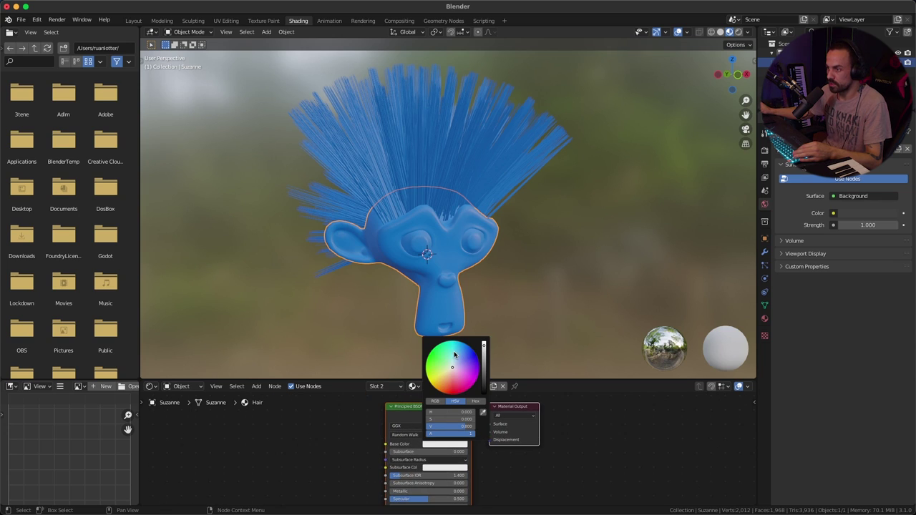
drag(455, 355, 453, 344)
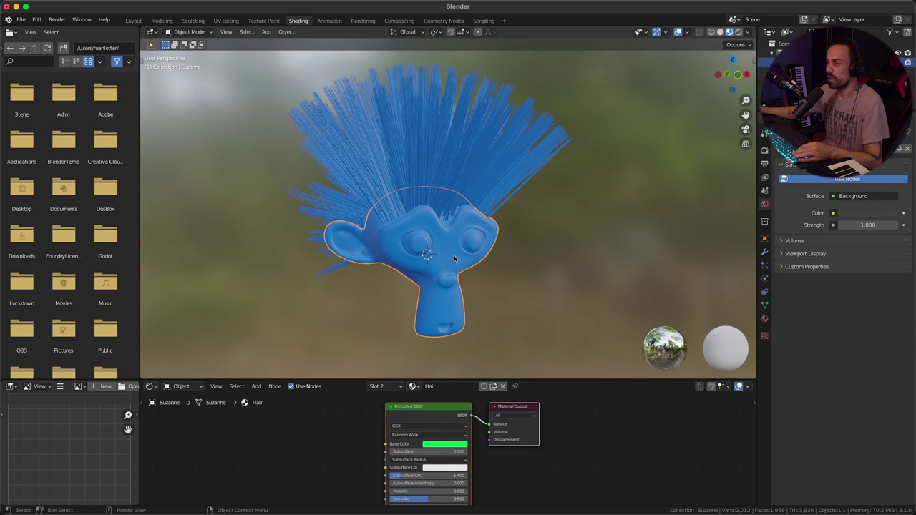
Assign the Hair material to the strands in the particle system's render settings.
click(764, 266)
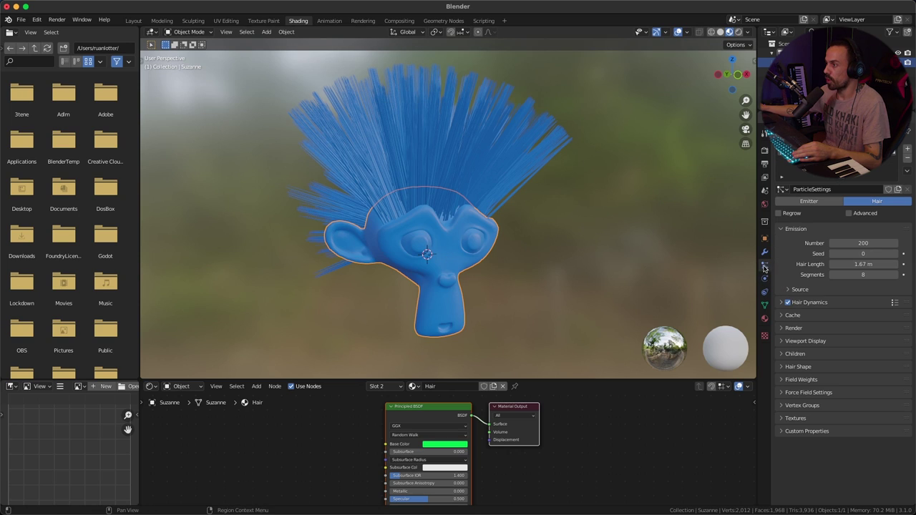
click(784, 329)
scroll(804, 298, down, 2)
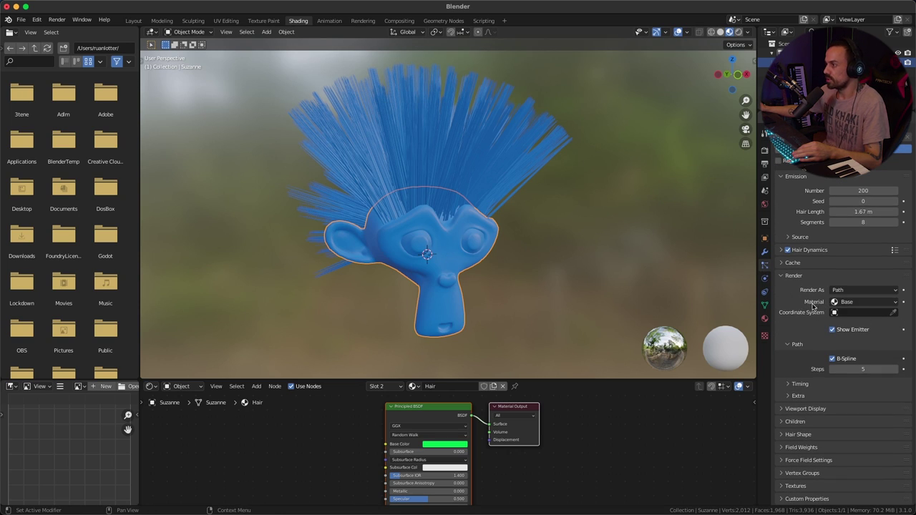
click(859, 302)
click(859, 324)
middle_drag(425, 211, 494, 194)
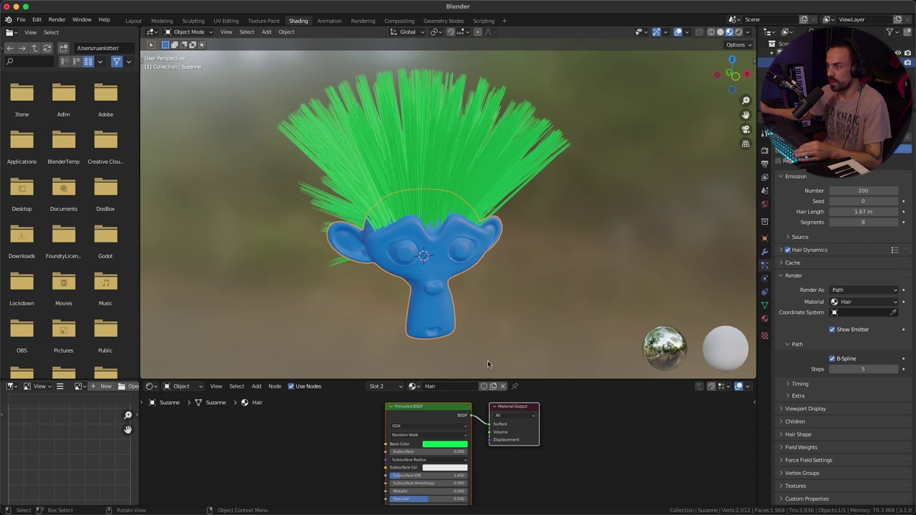
Enlarge the shader editor and add a Hair Info node before the Principled BSDF of the Hair material.
drag(530, 379, 528, 235)
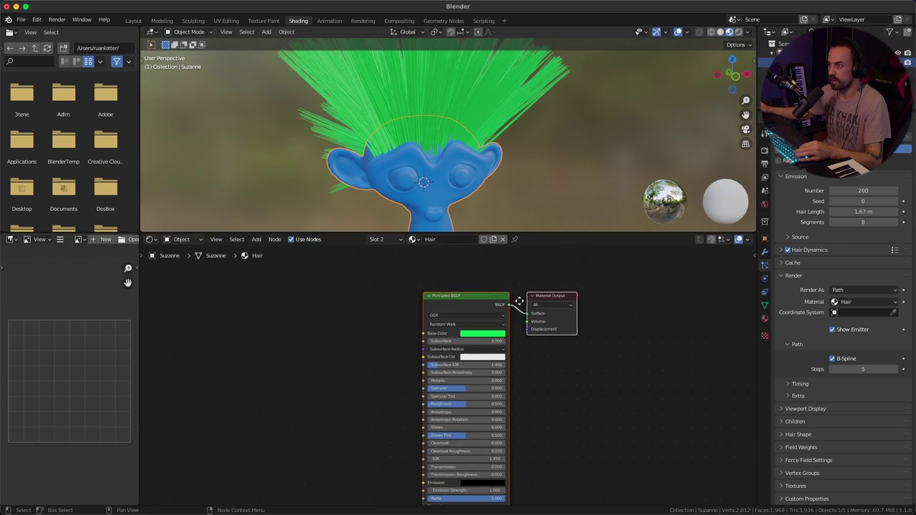
scroll(523, 157, up, 5)
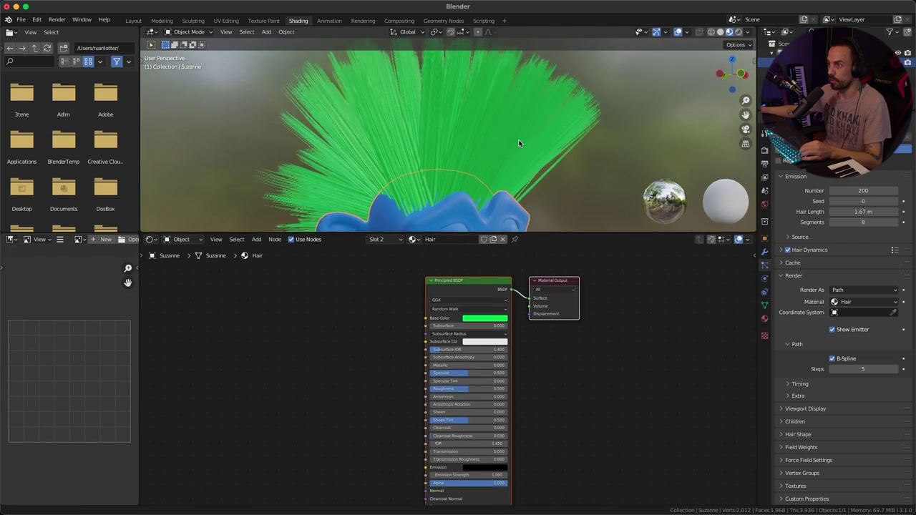
drag(544, 233, 544, 278)
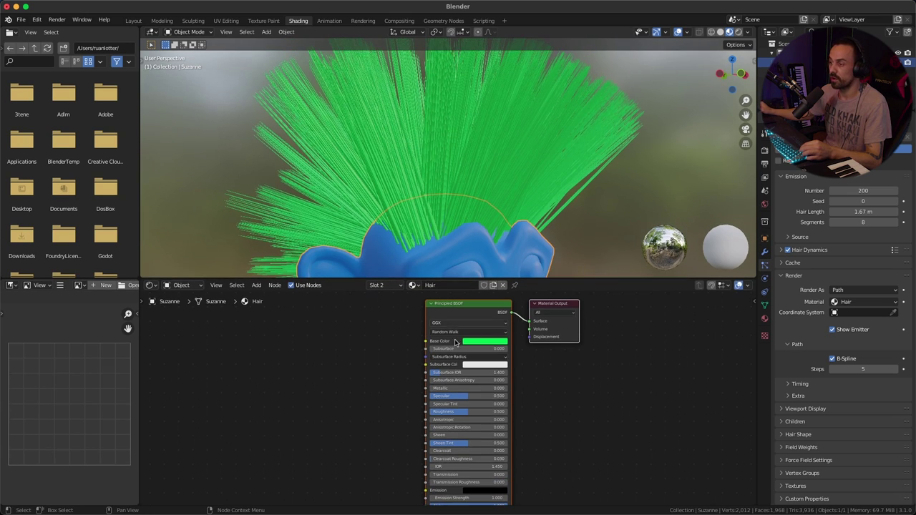
key(shift+a)
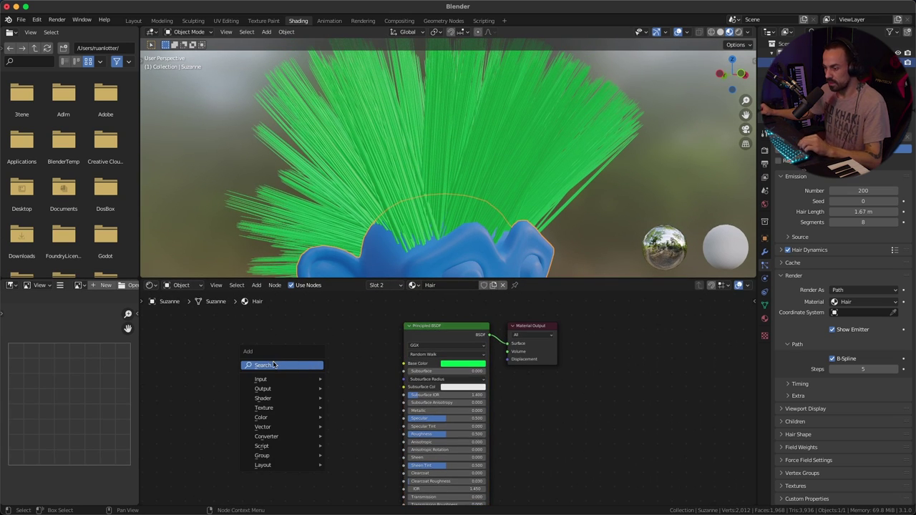
click(273, 365)
text(hair)
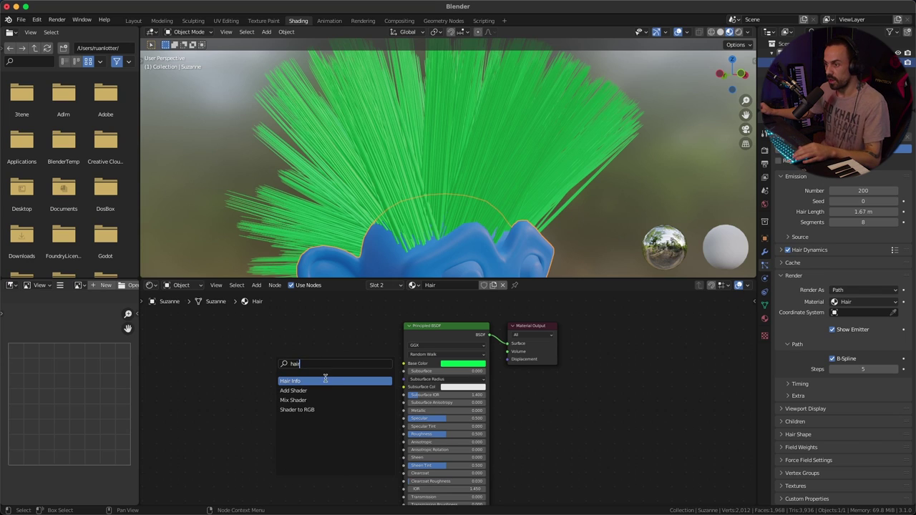
key(Return)
click(251, 358)
Add a ColorRamp node between the Hair Info and Principled BSDF nodes, moving Hair Info aside to make room.
key(shift+a)
click(302, 353)
text(ram)
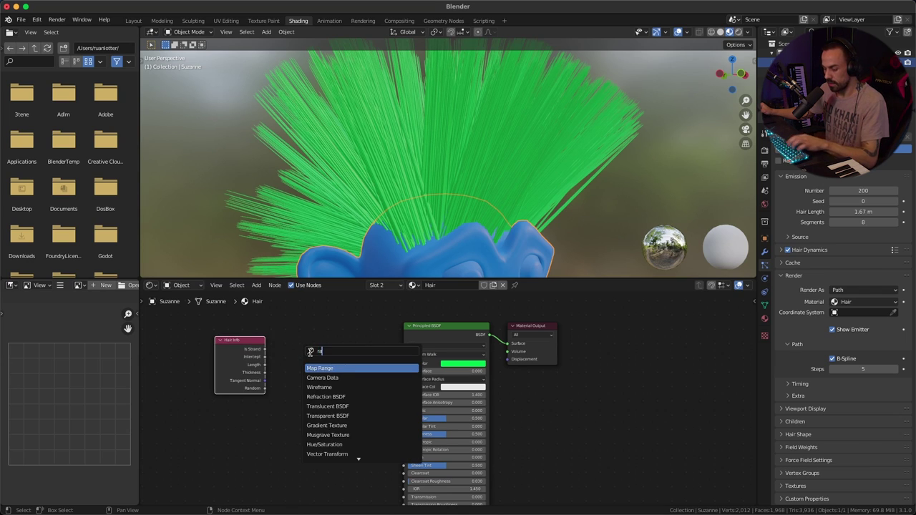
click(327, 386)
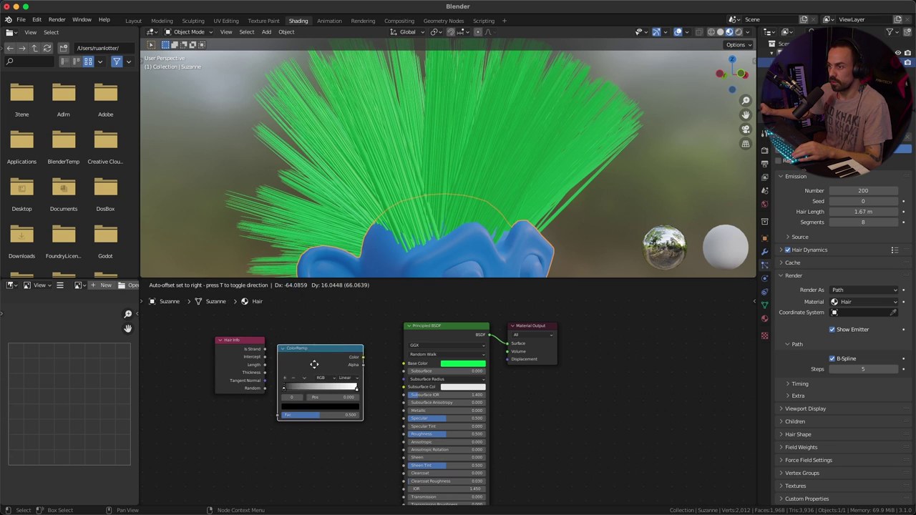
click(332, 363)
drag(243, 338, 229, 339)
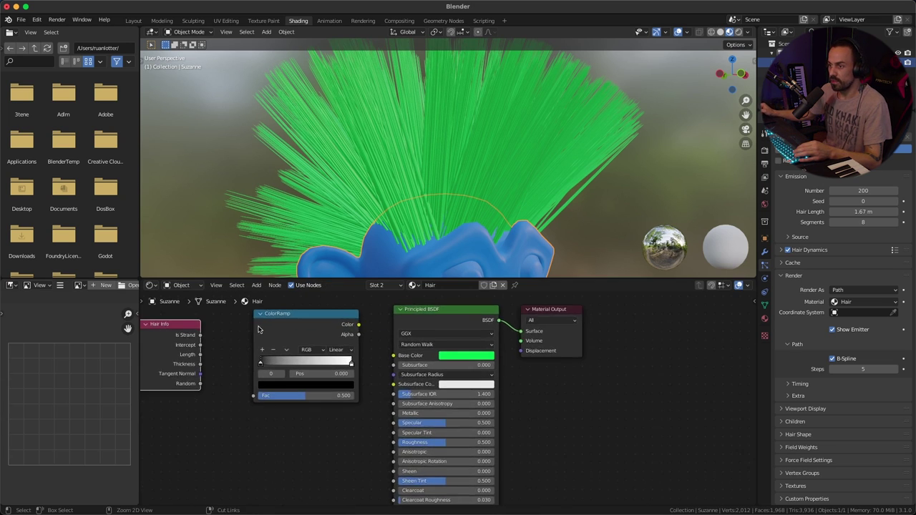
Connect Hair Info's Intercept output to the ColorRamp's Fac, and the ramp's Color output to the Base Color of the Principled BSDF.
scroll(376, 346, up, 4)
middle_drag(376, 347, 333, 334)
drag(281, 362, 305, 356)
drag(332, 383, 363, 443)
scroll(465, 340, right, 3)
drag(467, 339, 523, 387)
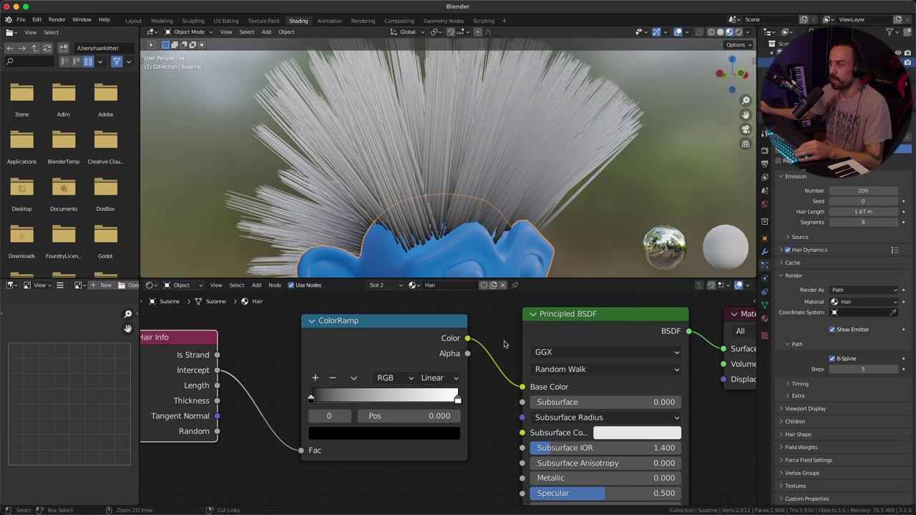
Set the color ramp's interpolation to B-Spline and move its black stop to position 0.568.
drag(318, 396, 383, 396)
middle_drag(426, 178, 474, 169)
click(444, 381)
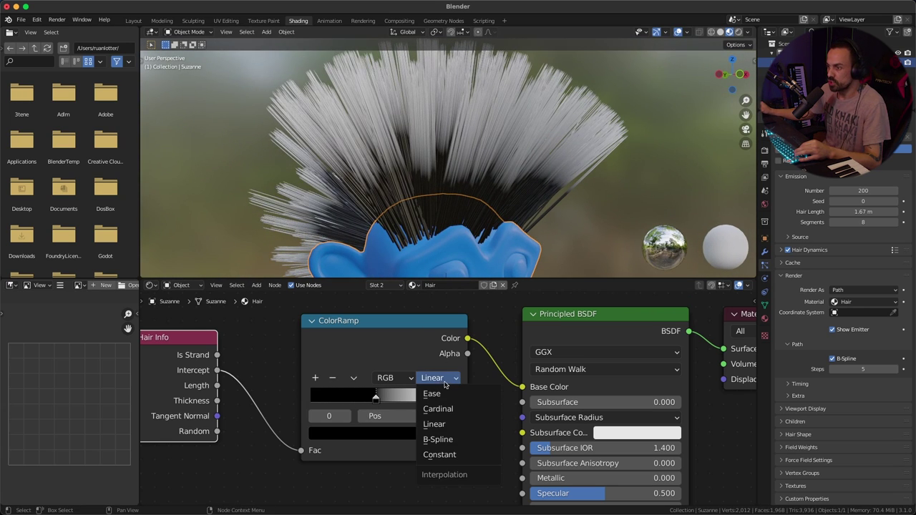
click(448, 441)
drag(399, 396, 417, 397)
middle_drag(418, 194, 394, 193)
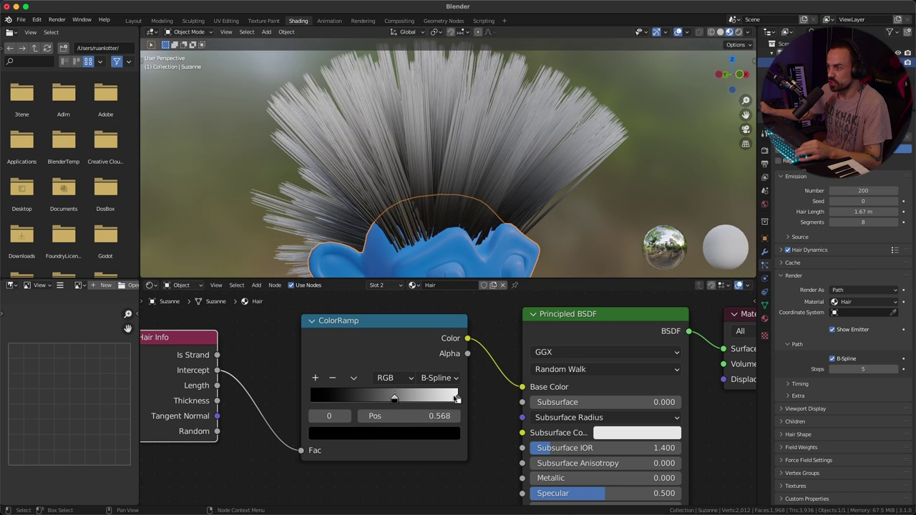
Change the color ramp's white end stop to red, with hue 0.996 and full saturation and value.
mouse_move(457, 402)
mouse_down()
mouse_move(469, 401)
mouse_move(458, 402)
mouse_up()
click(405, 434)
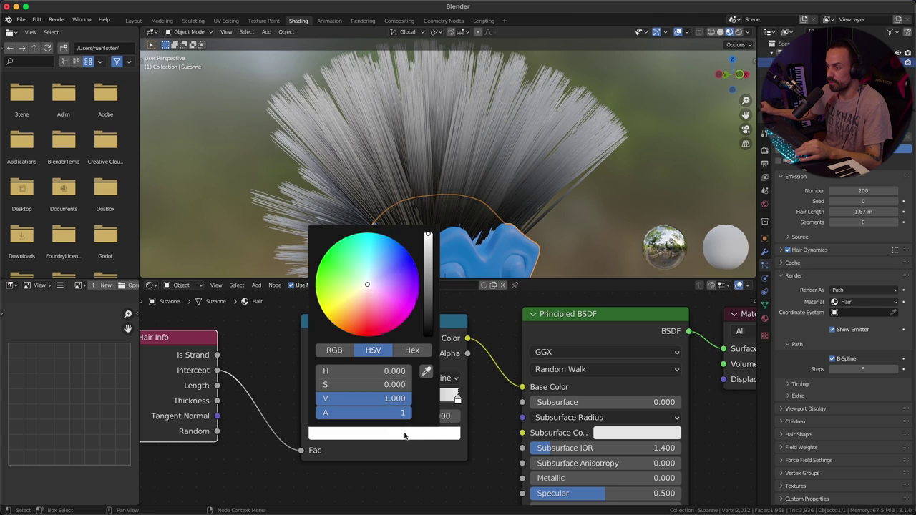
mouse_move(369, 294)
mouse_down()
mouse_move(369, 335)
mouse_move(386, 342)
mouse_move(374, 346)
mouse_up()
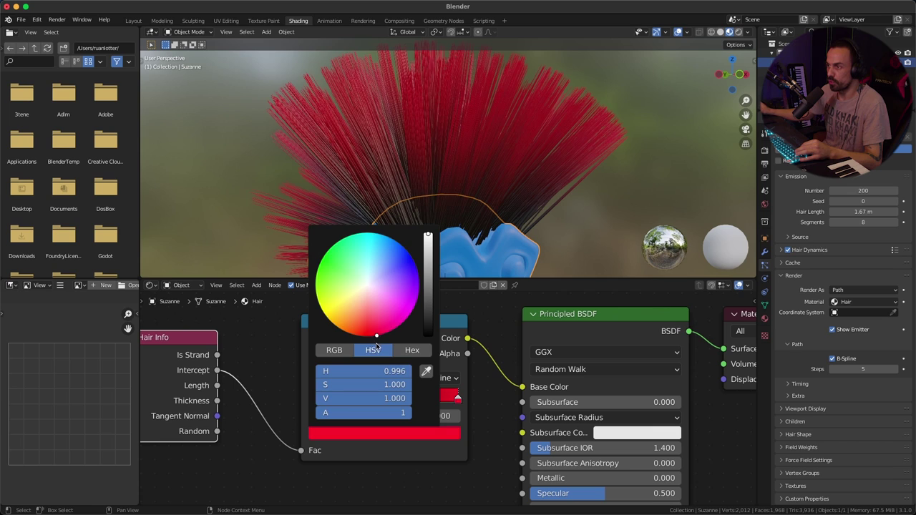
middle_drag(501, 215, 454, 224)
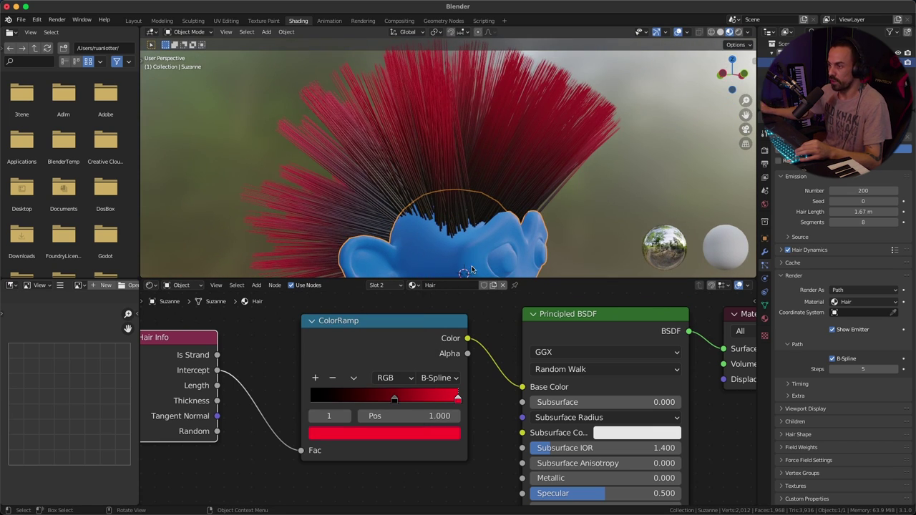
Move the ramp's black stop to position 0.532 and add a dark yellow stop between the black and red ones.
mouse_move(396, 400)
mouse_down()
mouse_move(409, 405)
mouse_move(394, 401)
mouse_up()
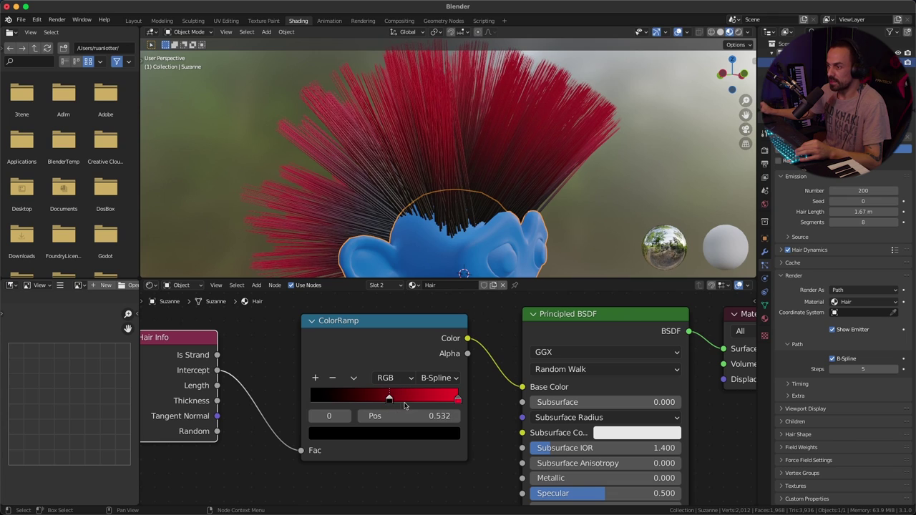
click(315, 378)
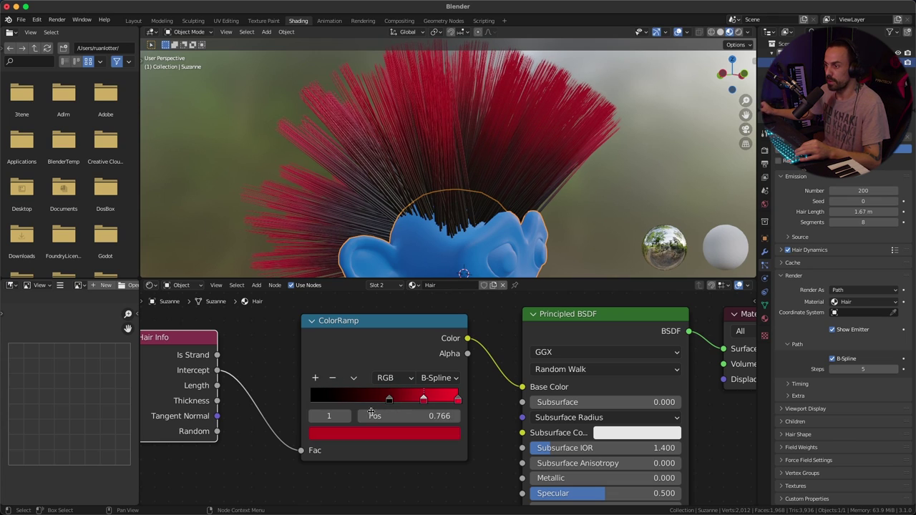
click(412, 431)
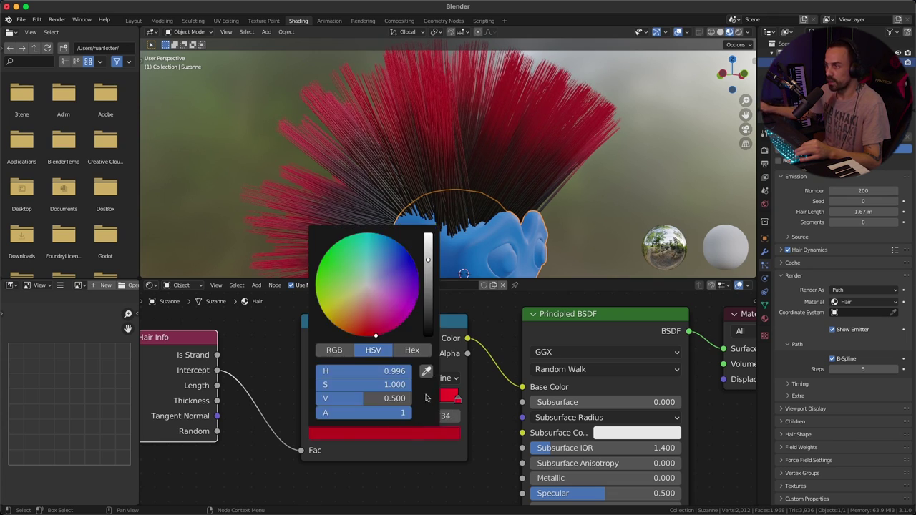
mouse_move(379, 262)
mouse_down()
mouse_move(405, 287)
mouse_move(320, 323)
mouse_up()
Move the ramp's red stop to position 0.823 and view the hair from the front.
drag(457, 399, 431, 399)
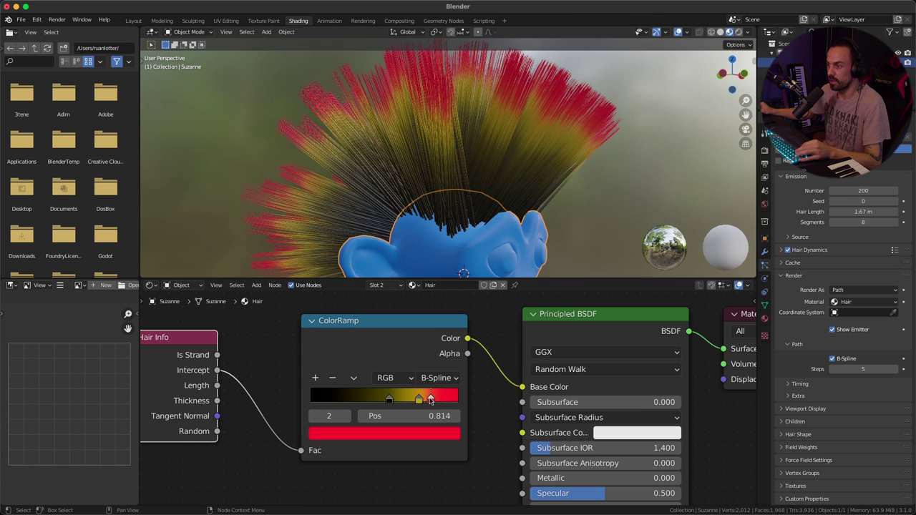
middle_drag(493, 267, 432, 222)
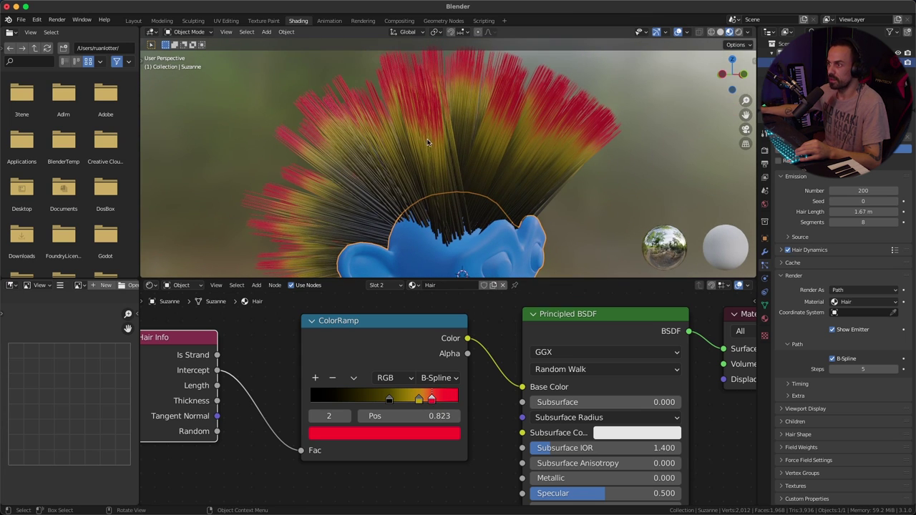
middle_drag(417, 77, 422, 128)
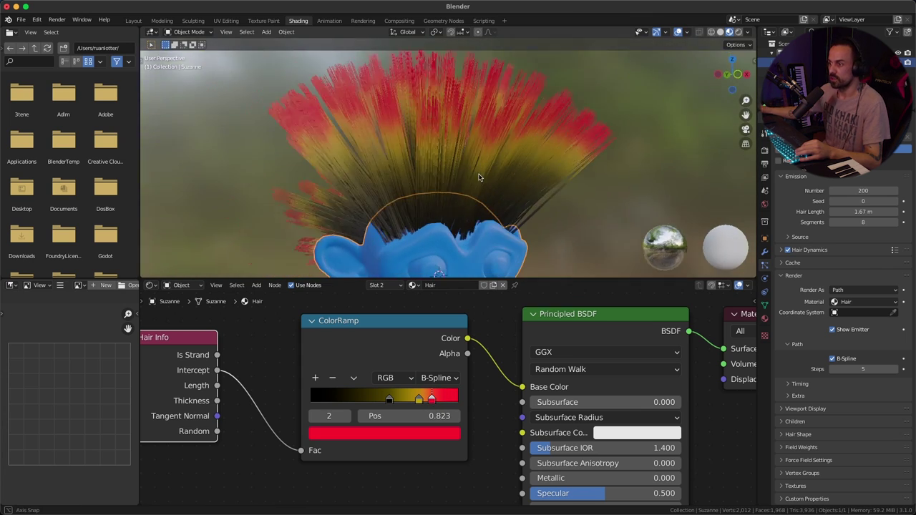
Delete the yellow stop from the color ramp.
click(415, 399)
mouse_move(414, 399)
mouse_down()
mouse_move(378, 399)
mouse_move(416, 398)
mouse_up()
click(334, 379)
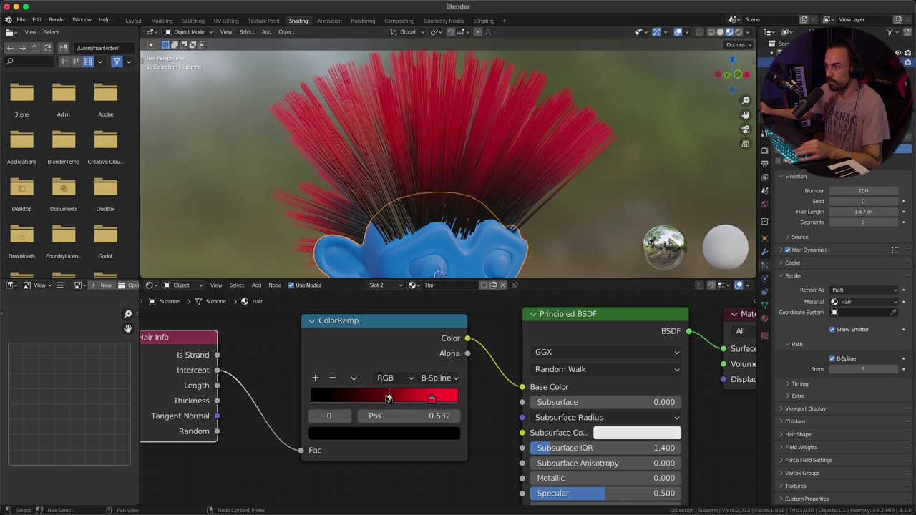
Move the ramp's black stop to position 0.764 and shift the red stop closer to the ramp's end.
drag(389, 403, 427, 401)
click(403, 399)
scroll(535, 144, down, 4)
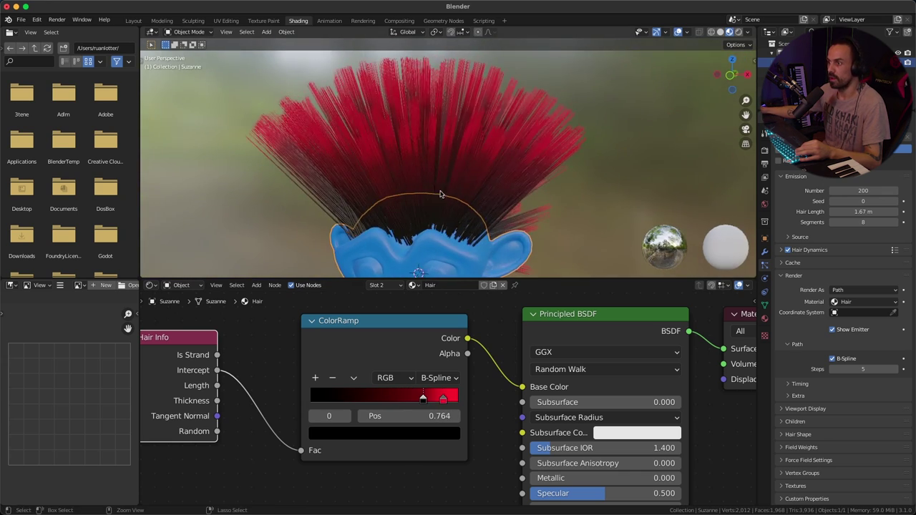
Switch to the Layout workspace and insert a Rotation keyframe for the monkey head at frame 1.
click(143, 20)
click(496, 312)
click(414, 319)
middle_drag(470, 335, 459, 332)
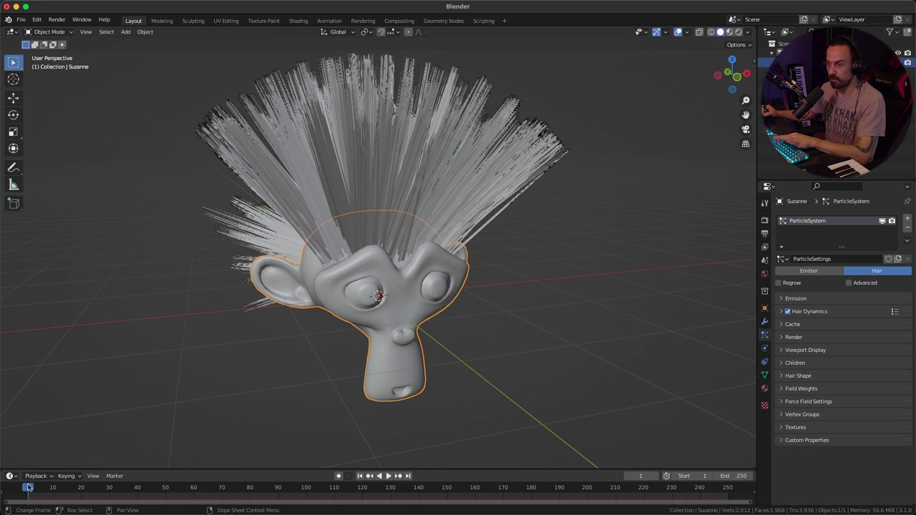
key(i)
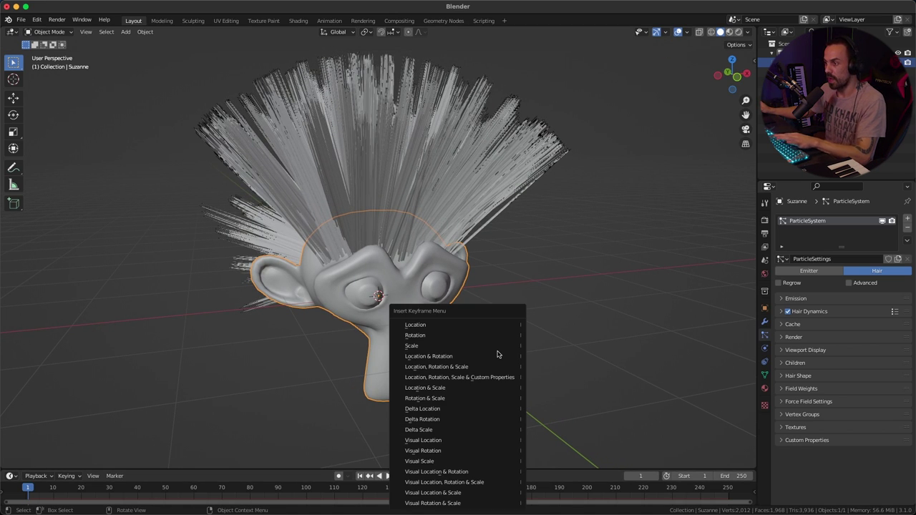
click(426, 336)
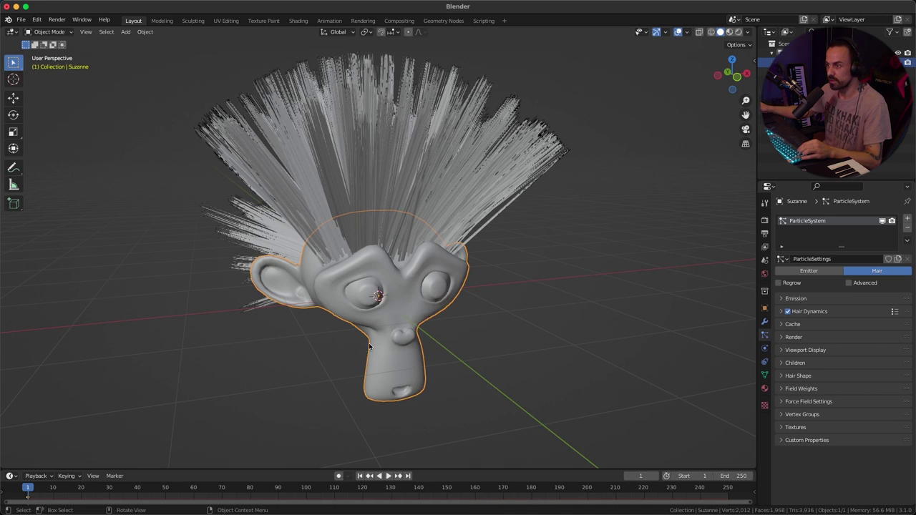
At frame 50, rotate the monkey head about -173° around the global Z axis and insert a Rotation keyframe.
click(166, 489)
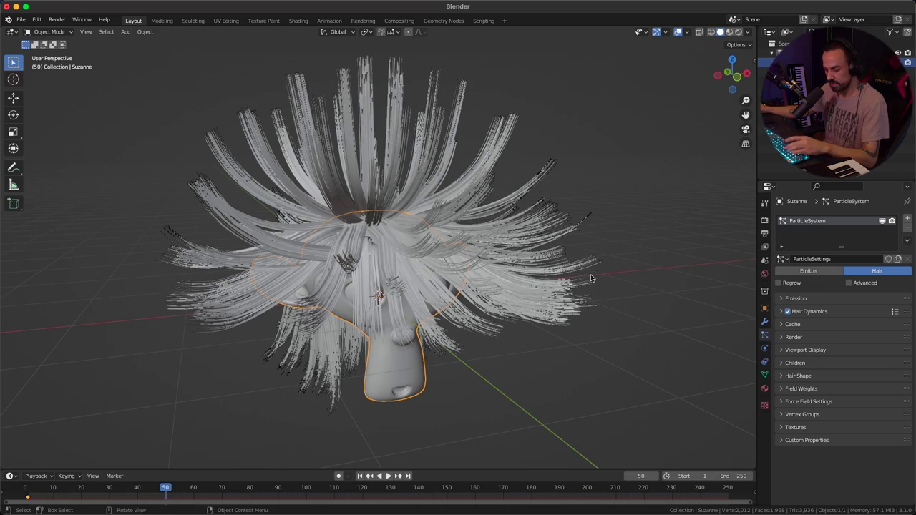
key(r)
key(z)
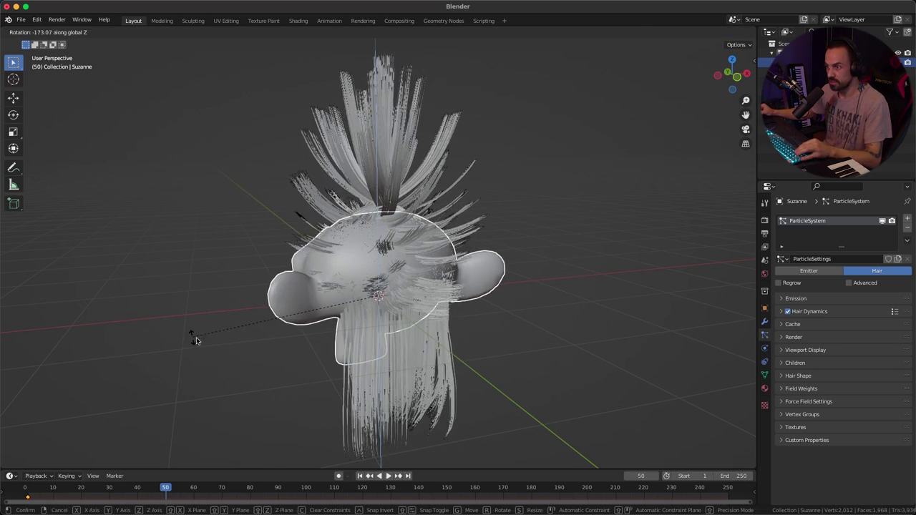
click(202, 342)
key(i)
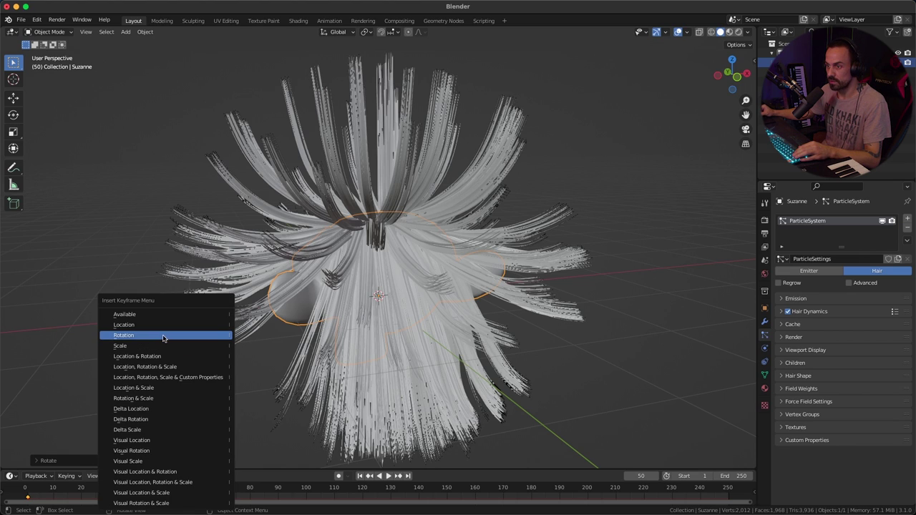
click(177, 335)
At frame 100, rotate the monkey head further around the global Z axis and insert another Rotation keyframe.
click(305, 491)
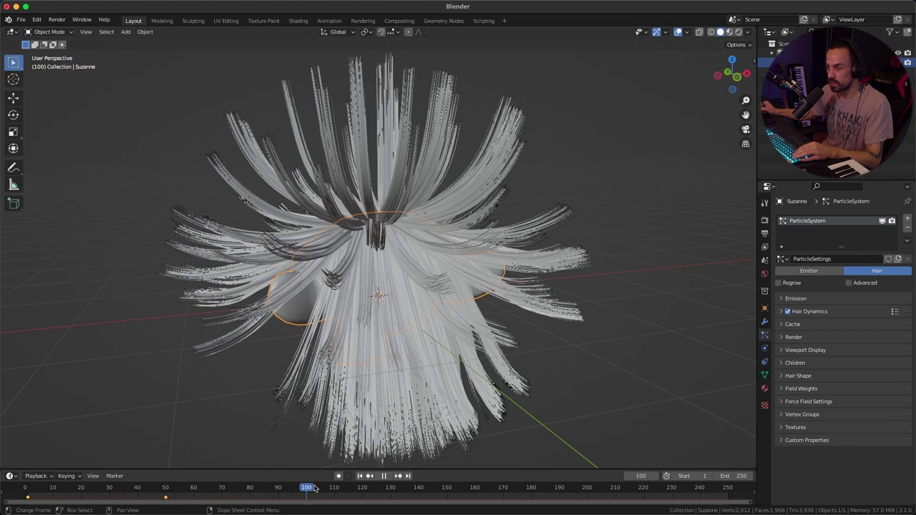
key(r)
key(z)
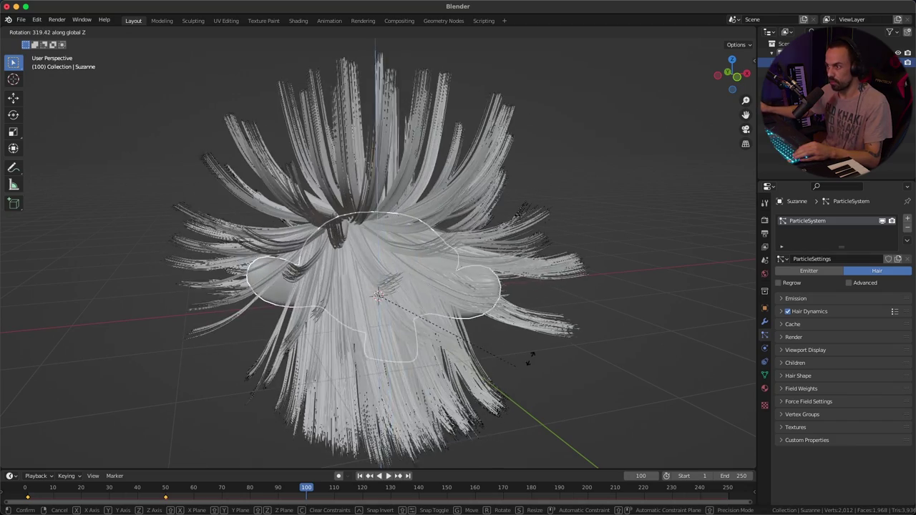
click(573, 342)
key(i)
click(570, 340)
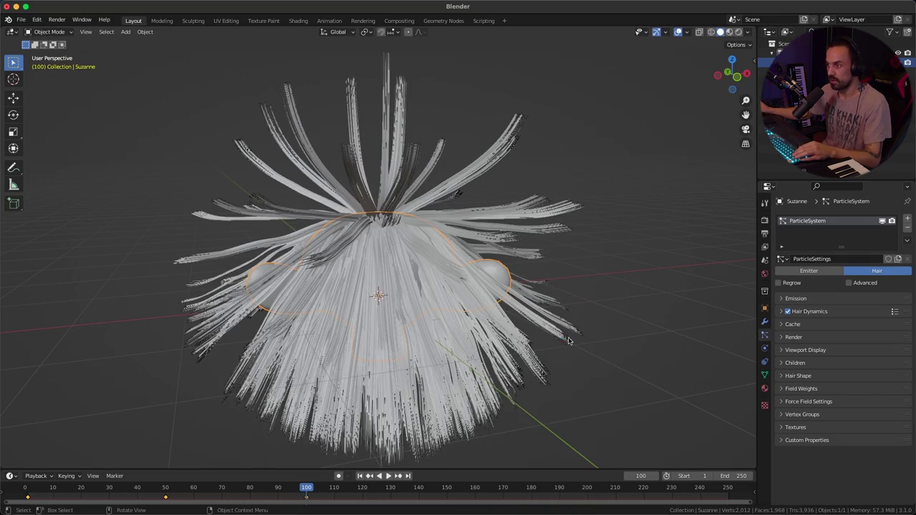
Return to frame 1 and bake the hair dynamics cache for frames 1 to 250.
drag(318, 469, 318, 444)
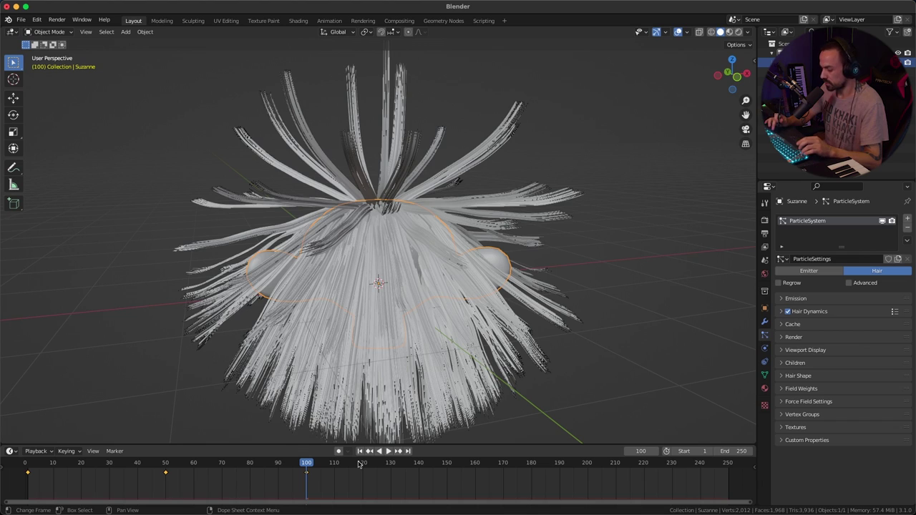
key(shift+Left)
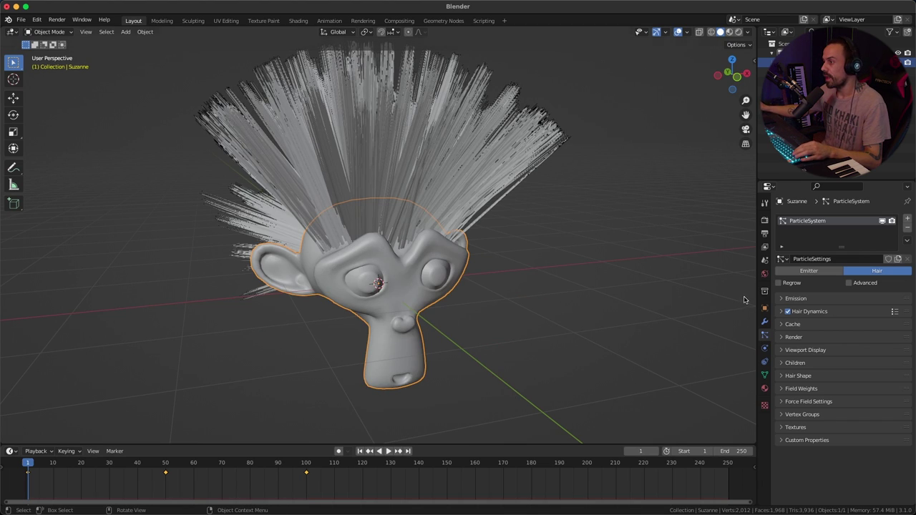
click(783, 325)
scroll(812, 393, down, 4)
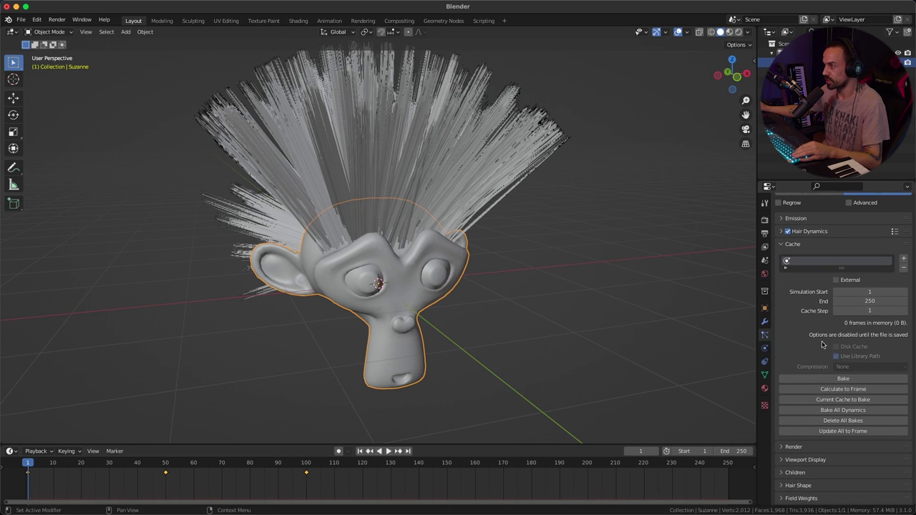
scroll(824, 346, up, 1)
scroll(816, 361, down, 1)
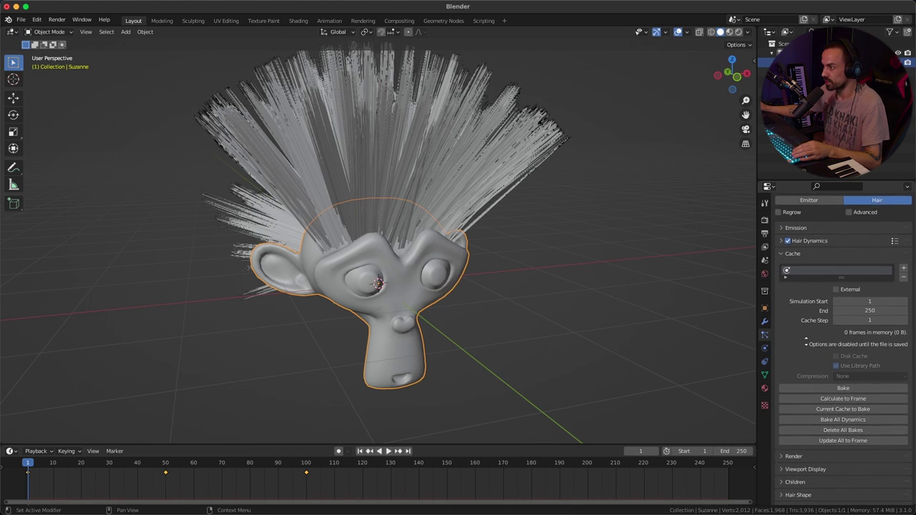
click(850, 380)
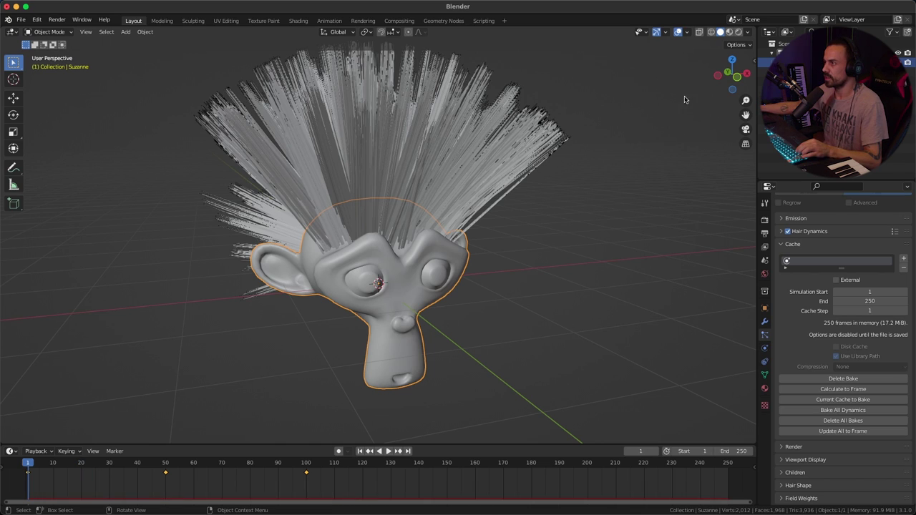
Show the viewport in Material Preview shading and deselect the monkey head.
click(730, 32)
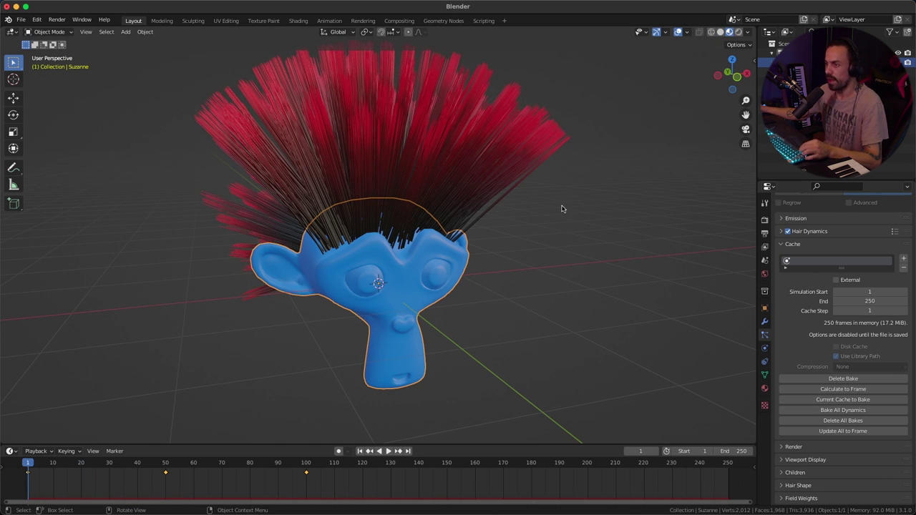
middle_drag(563, 208, 592, 204)
click(591, 205)
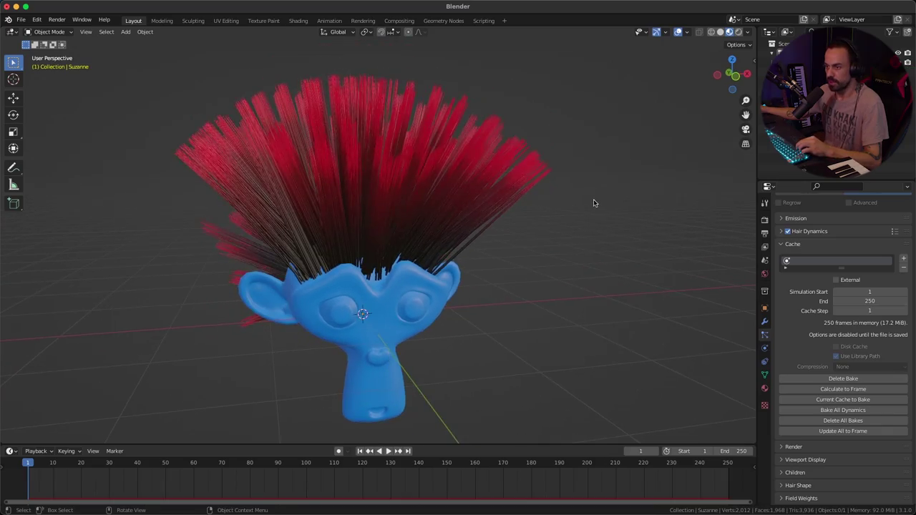